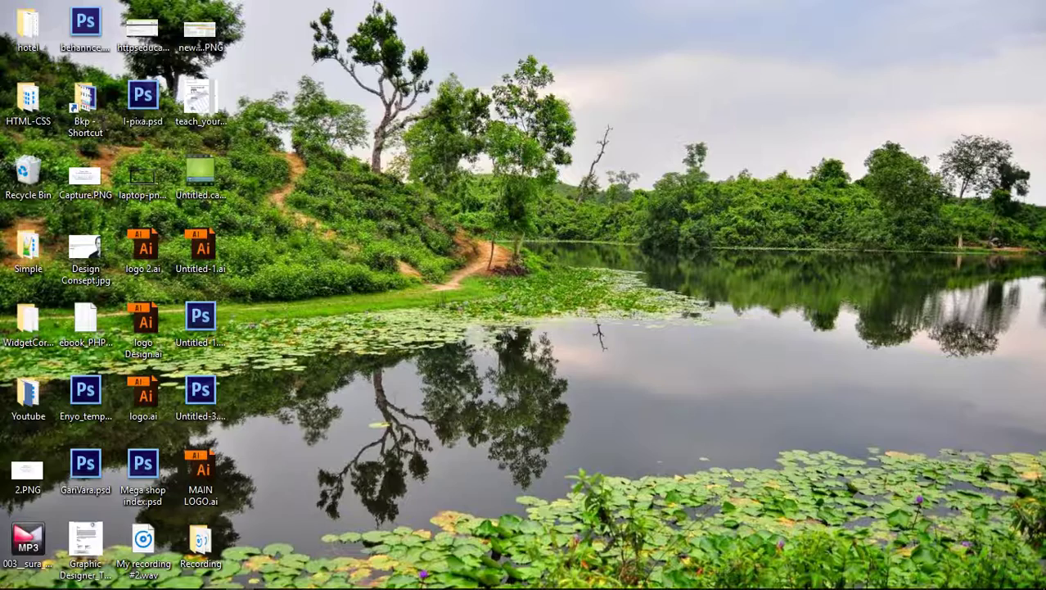
Step: Refresh the desktop, open Notepad, and type 'html= hyper text markup language'
{"action": "right_click", "coordinate": [661, 261]}
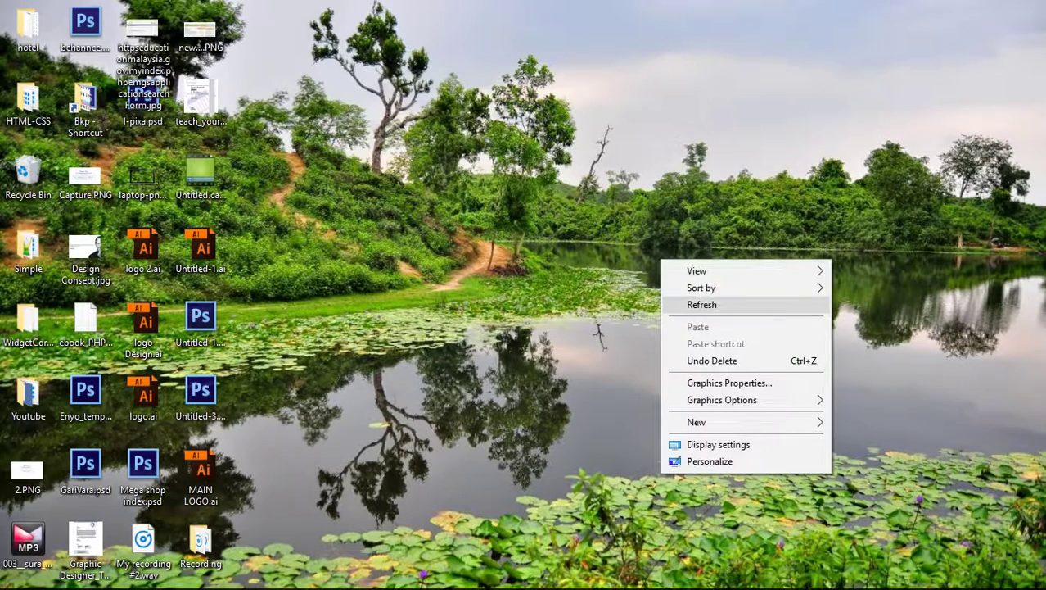
{"action": "left_click", "coordinate": [702, 304]}
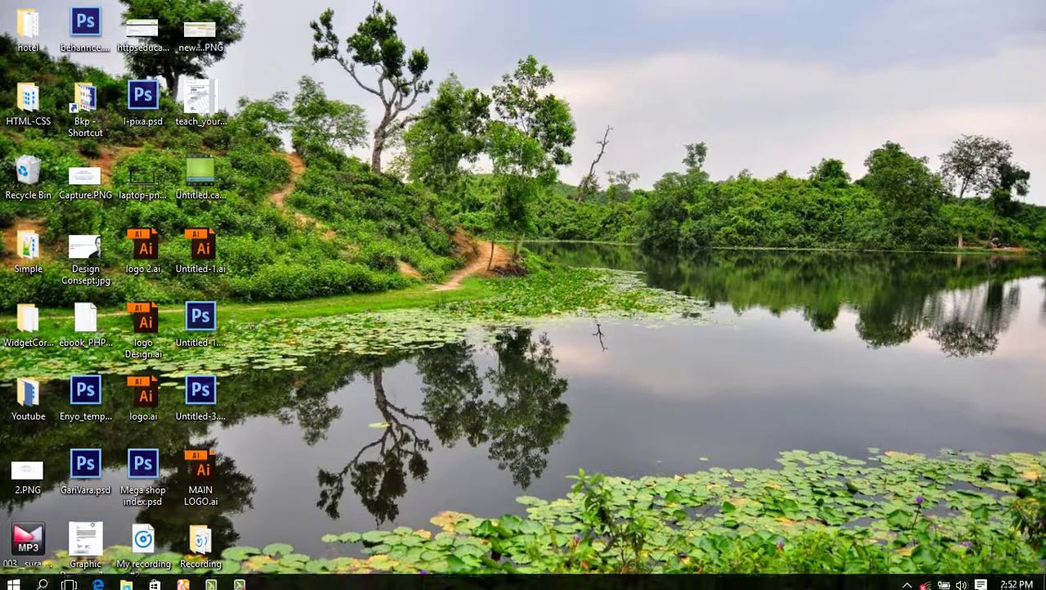
{"action": "left_click", "coordinate": [13, 578]}
{"action": "left_click", "coordinate": [61, 338]}
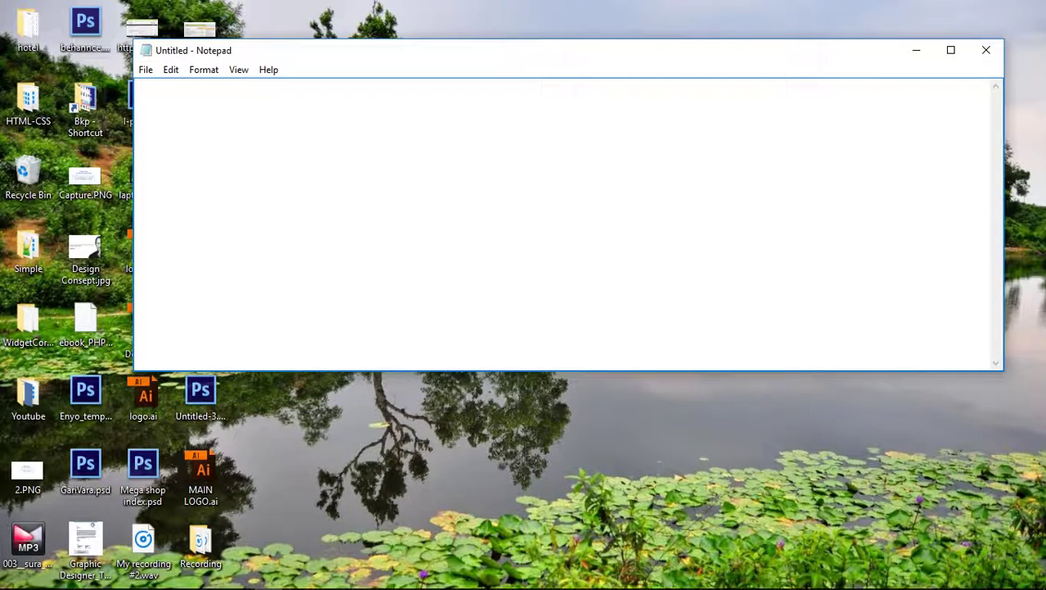
{"action": "type", "text": "html"}
{"action": "type", "text": "= hyper"}
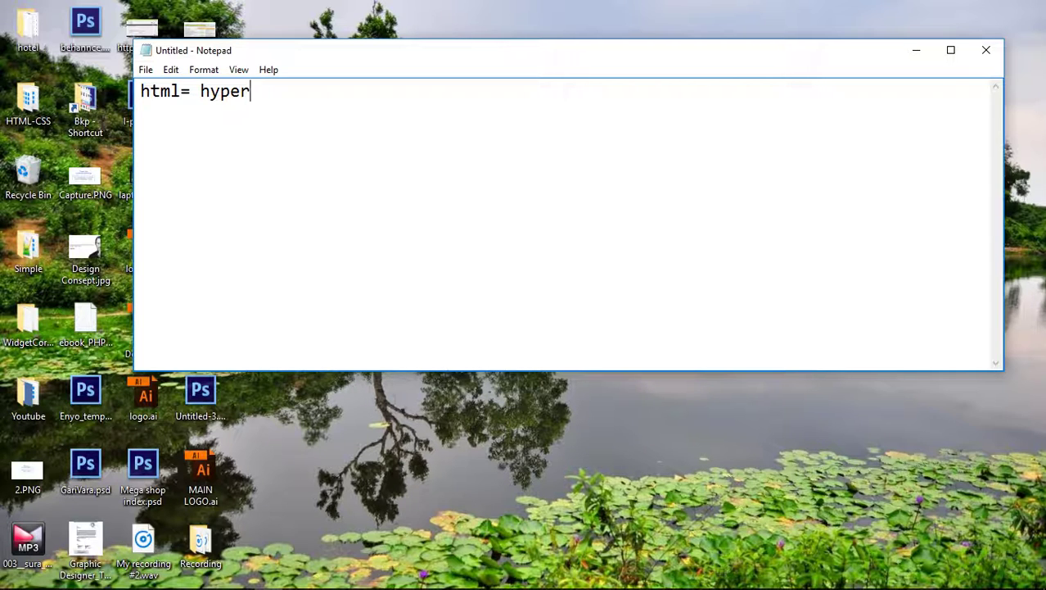
{"action": "type", "text": " text m"}
{"action": "type", "text": "arkup l"}
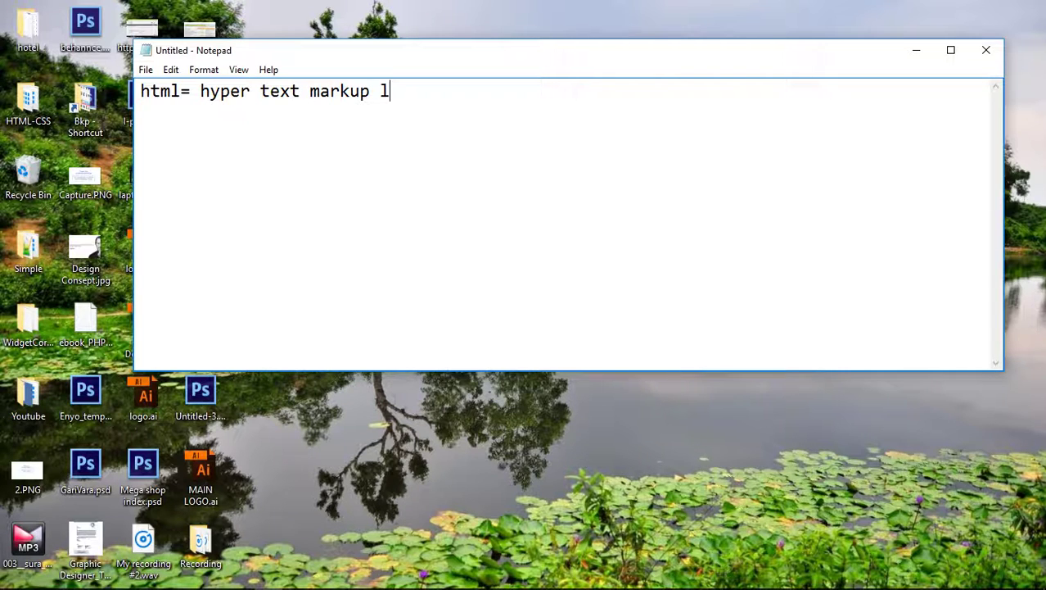
{"action": "type", "text": "anguage"}
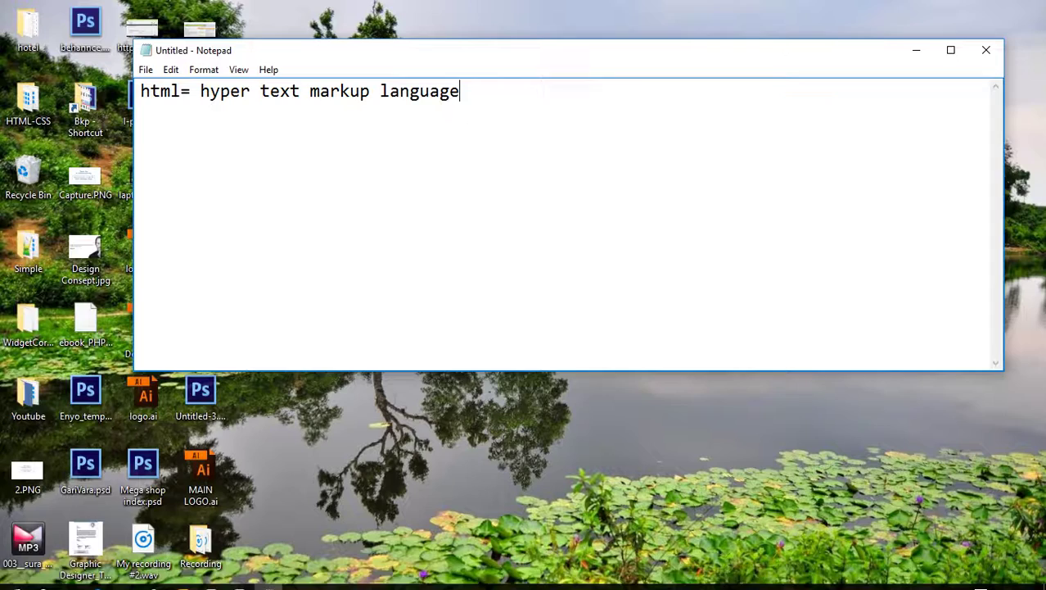
{"action": "left_click", "coordinate": [13, 578]}
Step: Open a second, taller Notepad window and type the <html> and </html> tags
{"action": "left_click", "coordinate": [74, 336]}
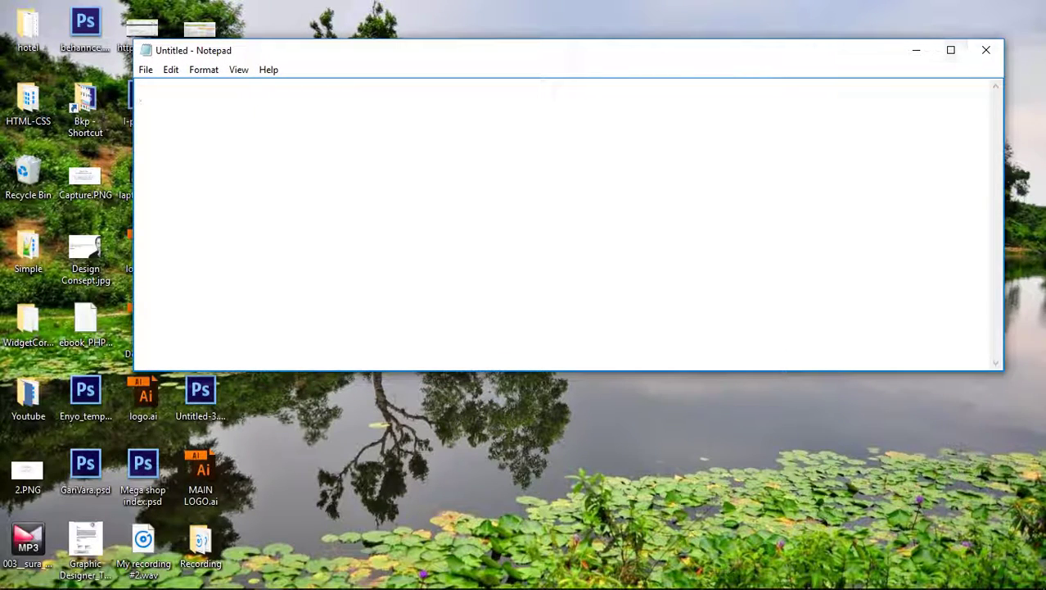
{"action": "left_click_drag", "start_coordinate": [1003, 370], "coordinate": [949, 522]}
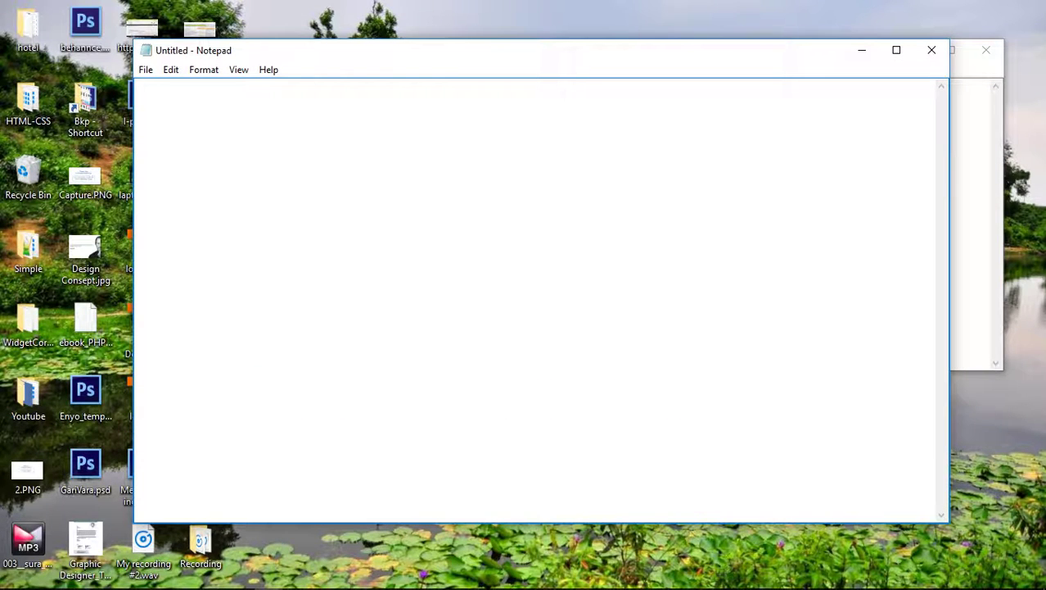
{"action": "type", "text": "<htm"}
{"action": "type", "text": "l"}
{"action": "type", "text": ">"}
{"action": "type", "text": " tag"}
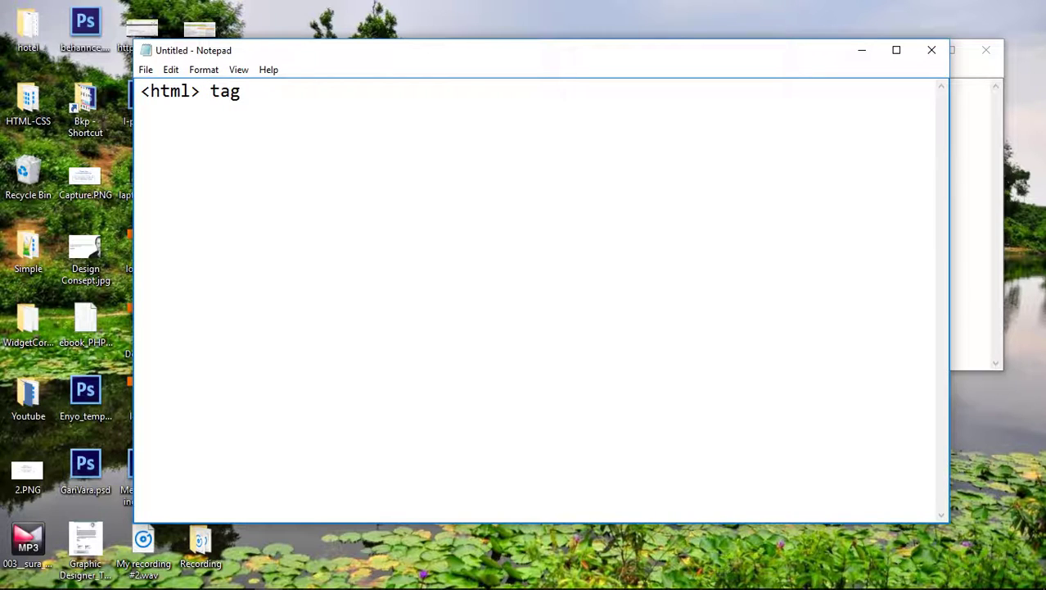
{"action": "key", "text": "BackSpace"}
{"action": "key", "text": "BackSpace"}
{"action": "key", "text": "BackSpace"}
{"action": "type", "text": "<"}
{"action": "type", "text": "/"}
{"action": "type", "text": "th"}
{"action": "key", "text": "BackSpace"}
{"action": "key", "text": "BackSpace"}
{"action": "type", "text": "html"}
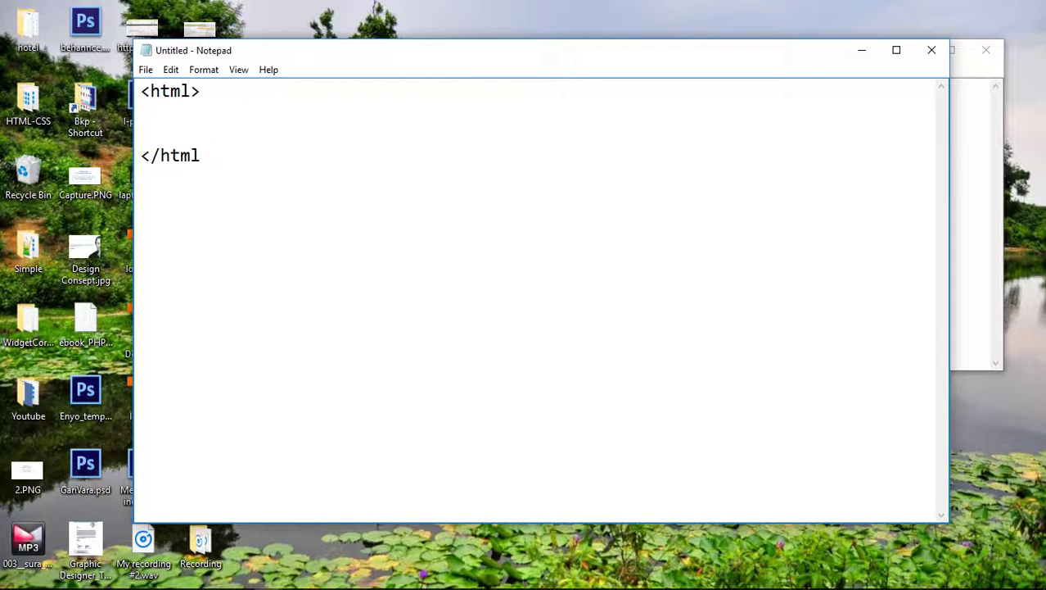
{"action": "type", "text": ">"}
Step: Add blank lines between the html tags and type an opening <head> tag
{"action": "key", "text": "Up"}
{"action": "key", "text": "Up"}
{"action": "key", "text": "Return"}
{"action": "key", "text": "Return"}
{"action": "key", "text": "Return"}
{"action": "key", "text": "Return"}
{"action": "key", "text": "Return"}
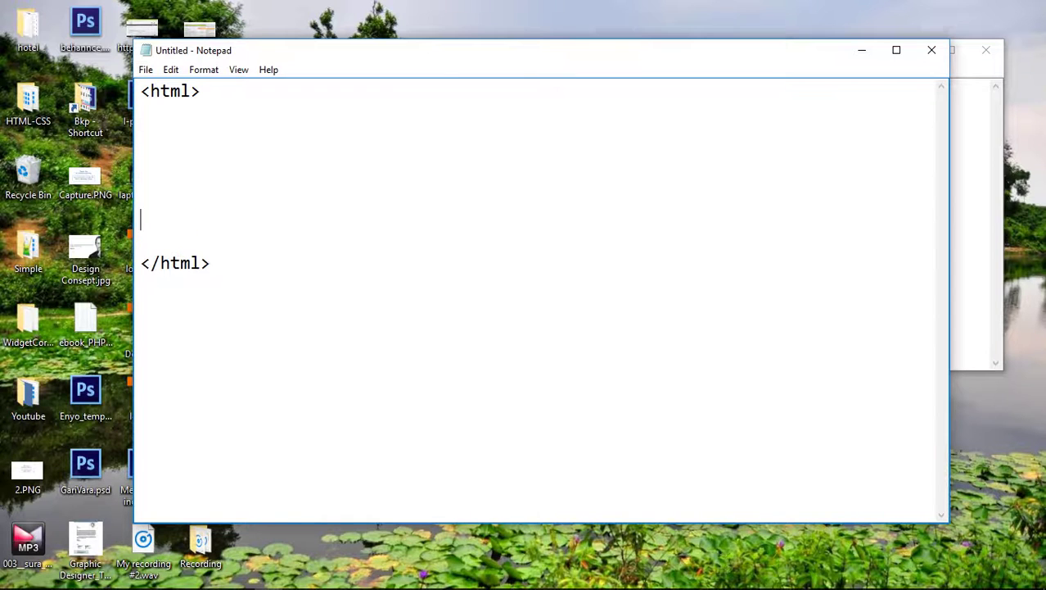
{"action": "key", "text": "Up"}
{"action": "key", "text": "Up"}
{"action": "key", "text": "Up"}
{"action": "key", "text": "Up"}
{"action": "type", "text": "<"}
{"action": "type", "text": "h"}
{"action": "type", "text": "ee"}
{"action": "key", "text": "BackSpace"}
{"action": "type", "text": "ad"}
{"action": "type", "text": ">"}
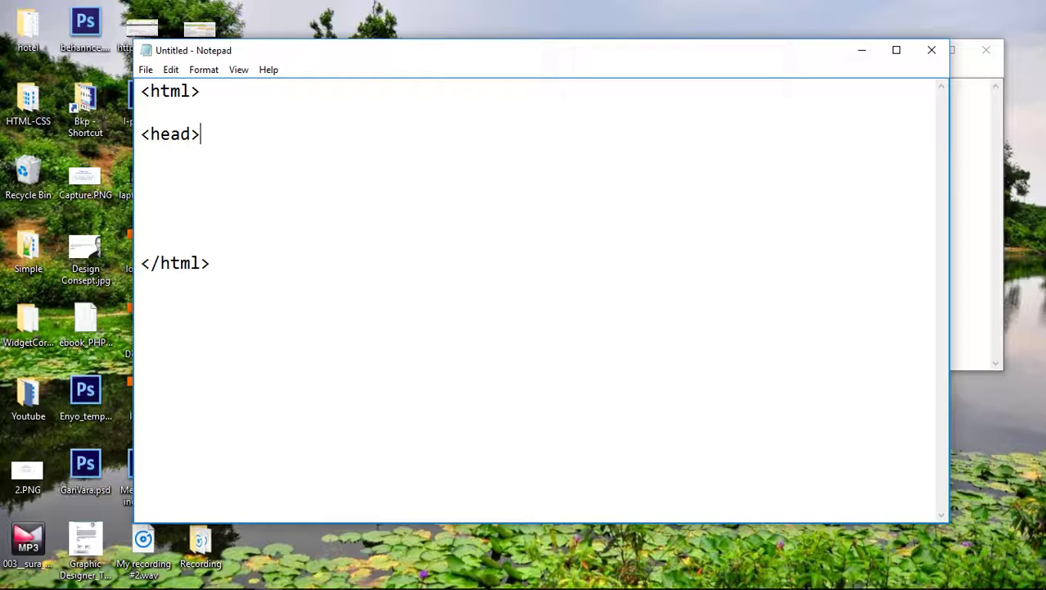
Step: Add the closing </head> tag, then a <body> and </body> pair below it
{"action": "key", "text": "Return"}
{"action": "key", "text": "Return"}
{"action": "key", "text": "Return"}
{"action": "type", "text": "<."}
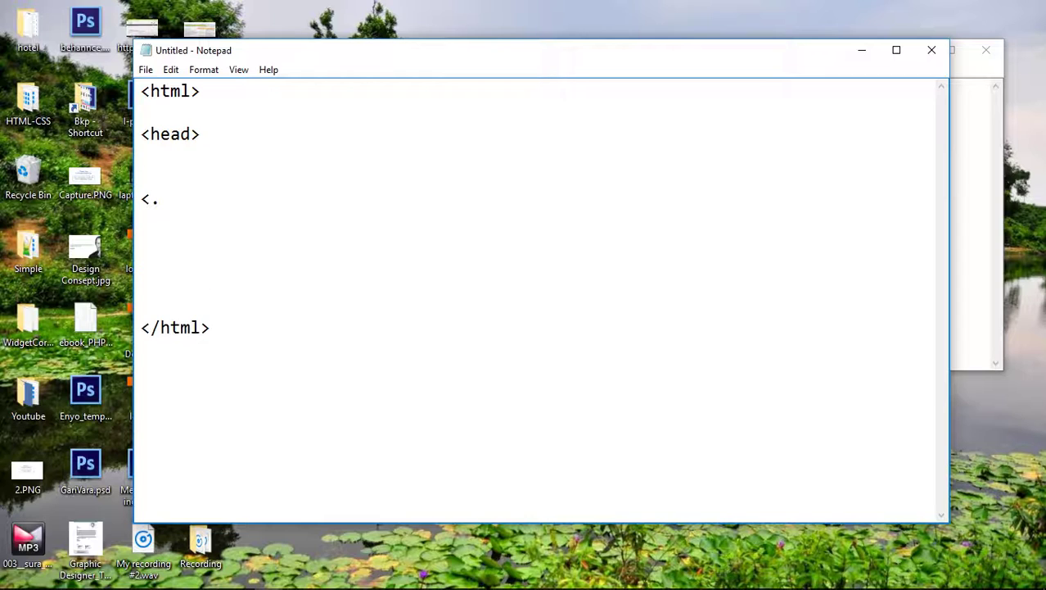
{"action": "key", "text": "BackSpace"}
{"action": "type", "text": "/he"}
{"action": "type", "text": "ad>"}
{"action": "key", "text": "Down"}
{"action": "key", "text": "Down"}
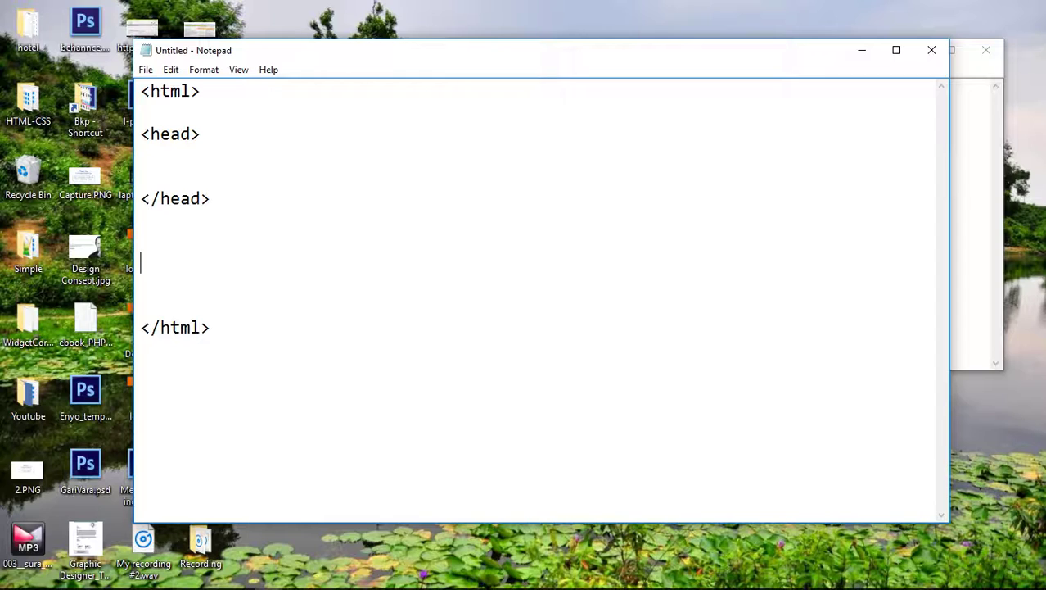
{"action": "type", "text": "<body"}
{"action": "type", "text": ">"}
{"action": "key", "text": "Return"}
{"action": "key", "text": "Return"}
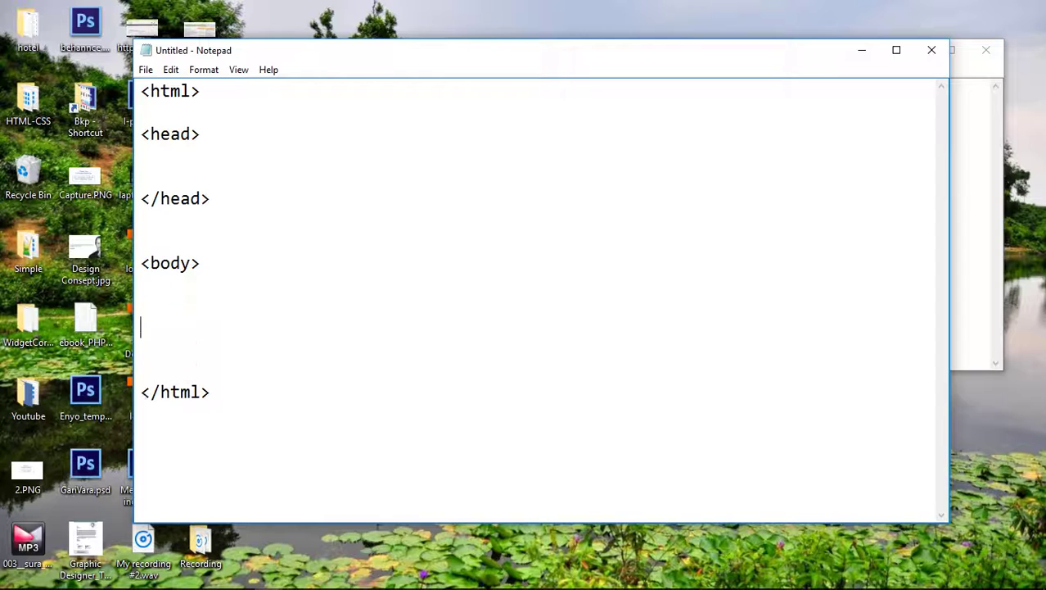
{"action": "type", "text": "</b"}
{"action": "type", "text": "ody>"}
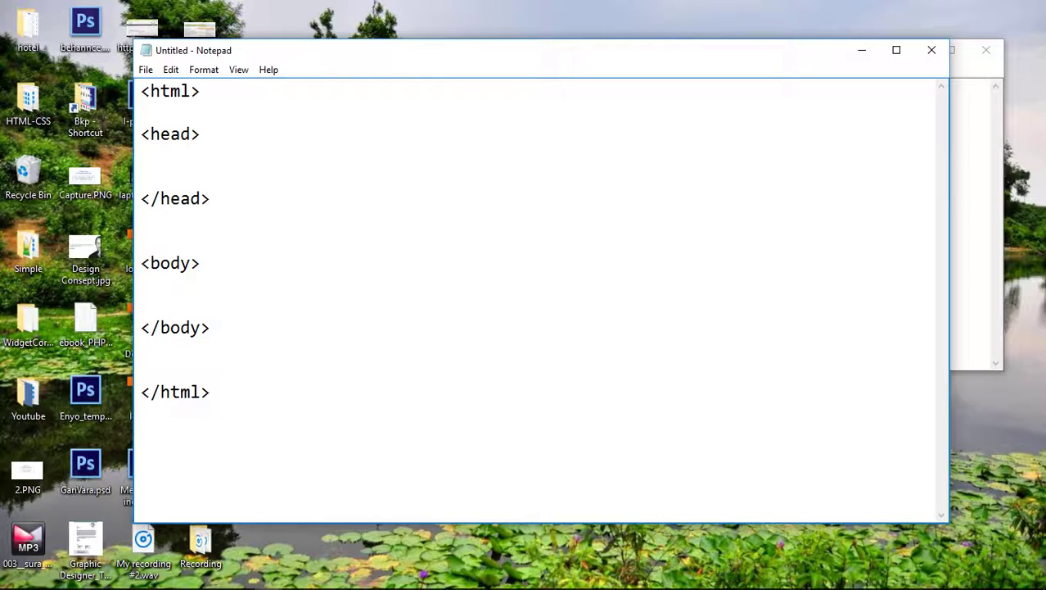
Step: Insert <title> and </title> tags inside the head section
{"action": "key", "text": "Up"}
{"action": "key", "text": "Up"}
{"action": "key", "text": "Up"}
{"action": "key", "text": "Up"}
{"action": "type", "text": "<"}
{"action": "type", "text": "title>"}
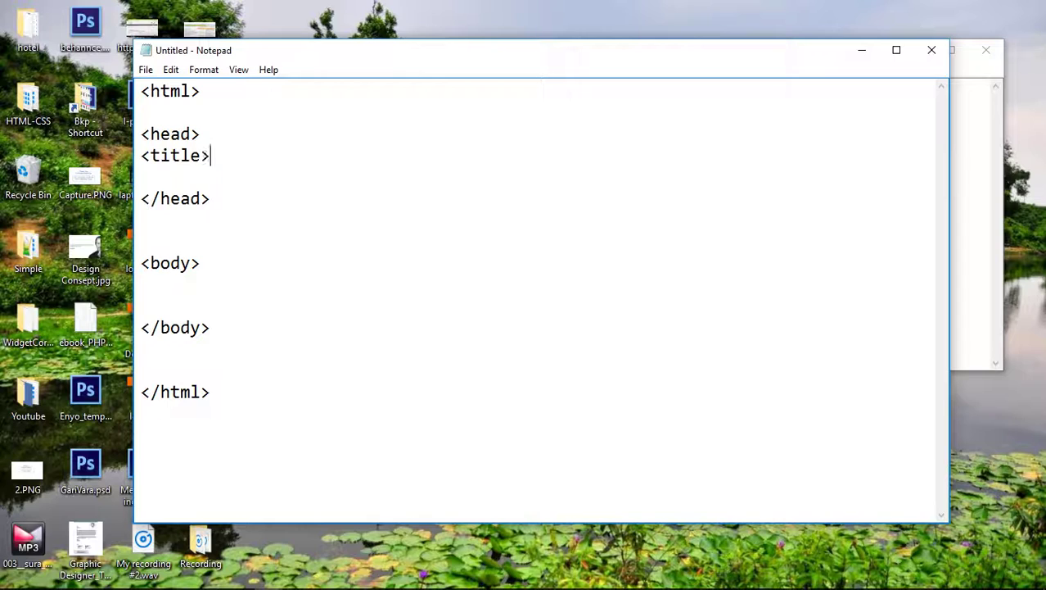
{"action": "key", "text": "Return"}
{"action": "key", "text": "Return"}
{"action": "key", "text": "Return"}
{"action": "type", "text": "<"}
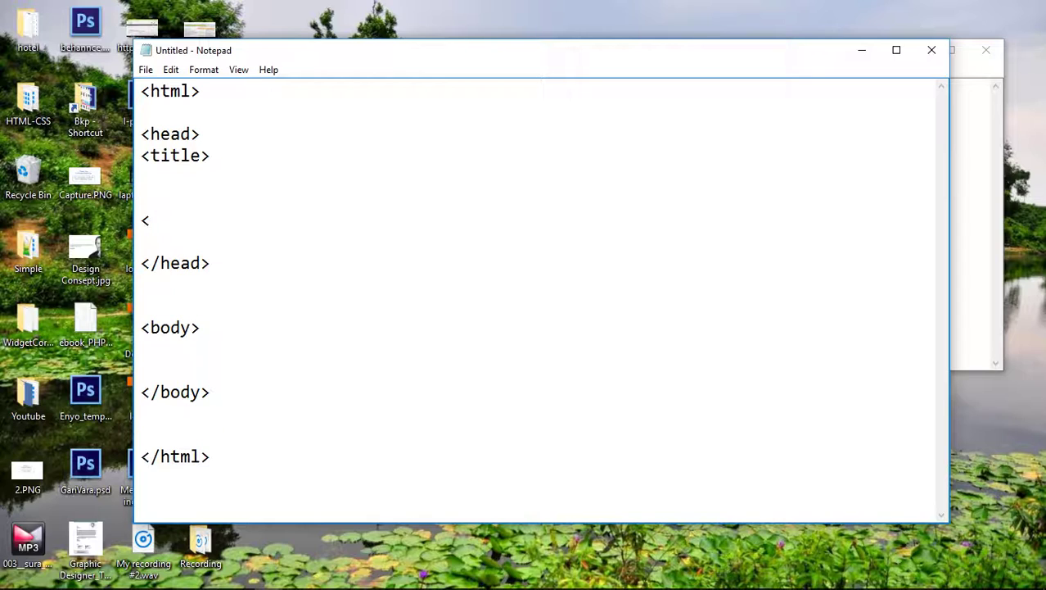
{"action": "type", "text": "/ti"}
{"action": "type", "text": "tlee"}
{"action": "key", "text": "BackSpace"}
{"action": "type", "text": ">"}
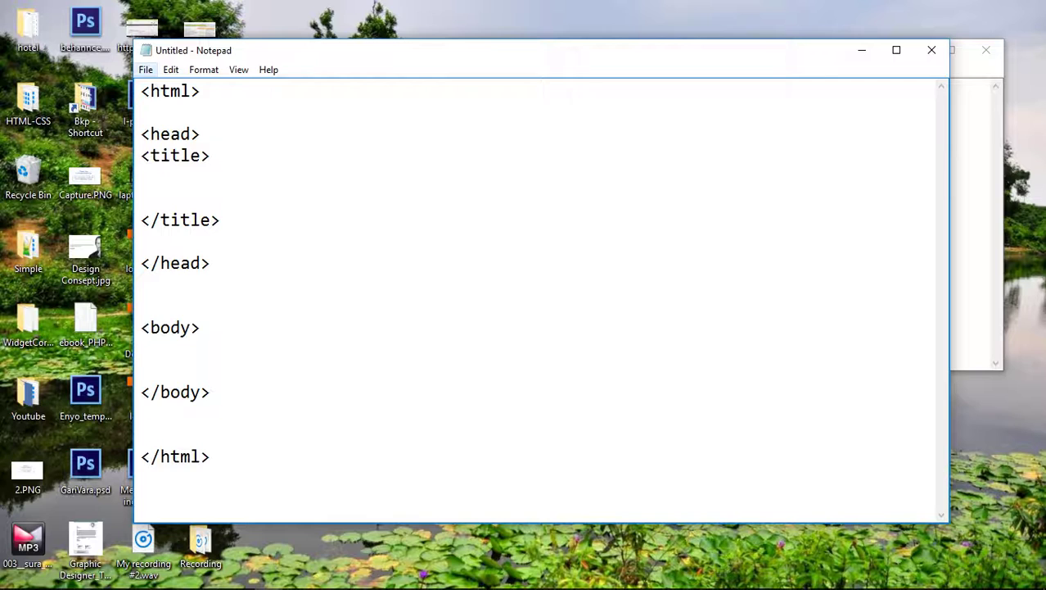
{"action": "left_click", "coordinate": [146, 70]}
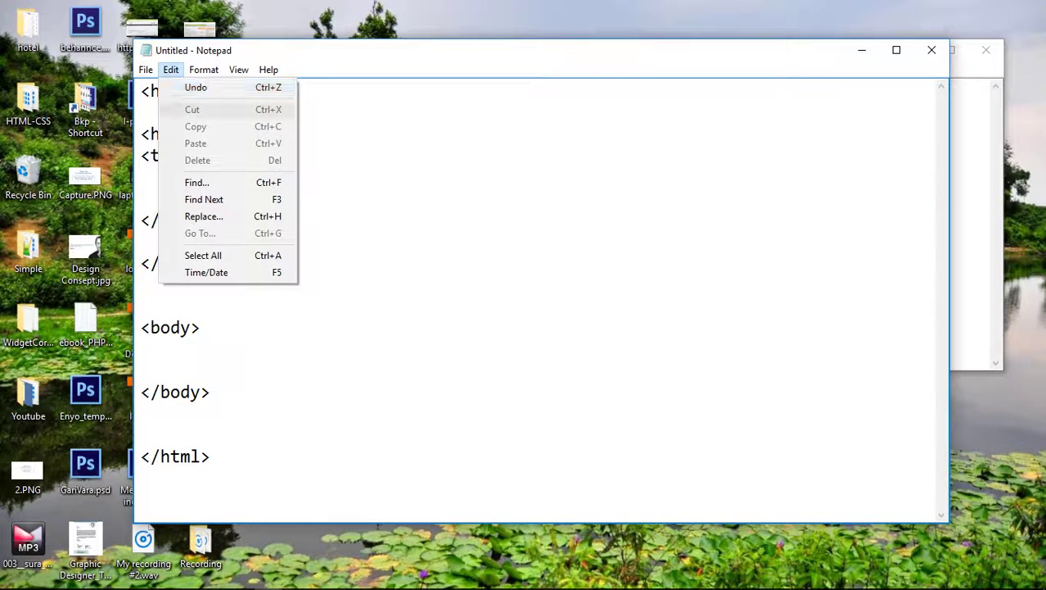
Step: Use Save As to store the page under the file name 'MY web page.html'
{"action": "left_click", "coordinate": [178, 137]}
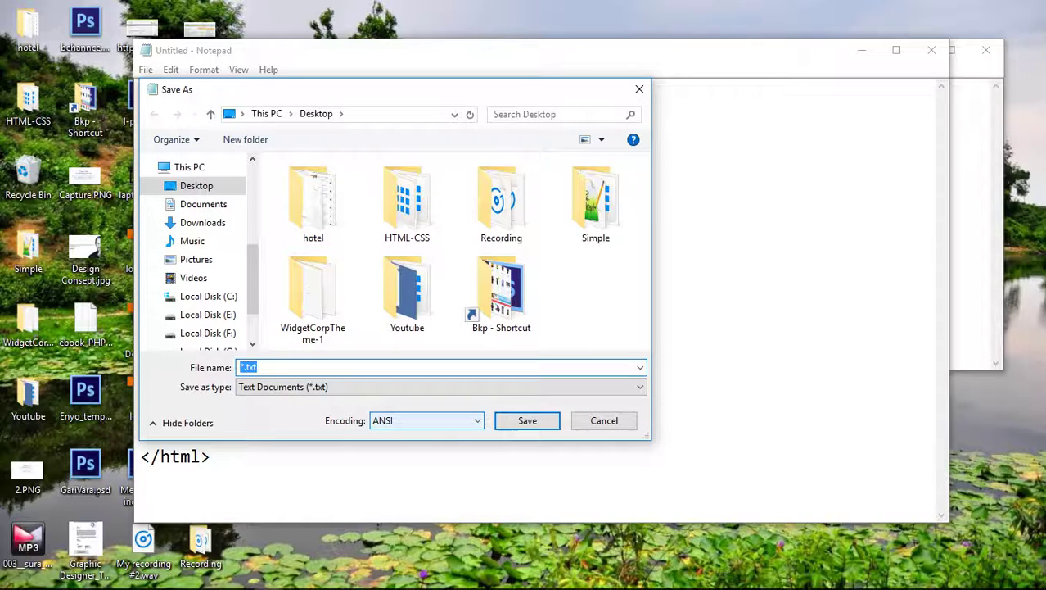
{"action": "type", "text": "MY"}
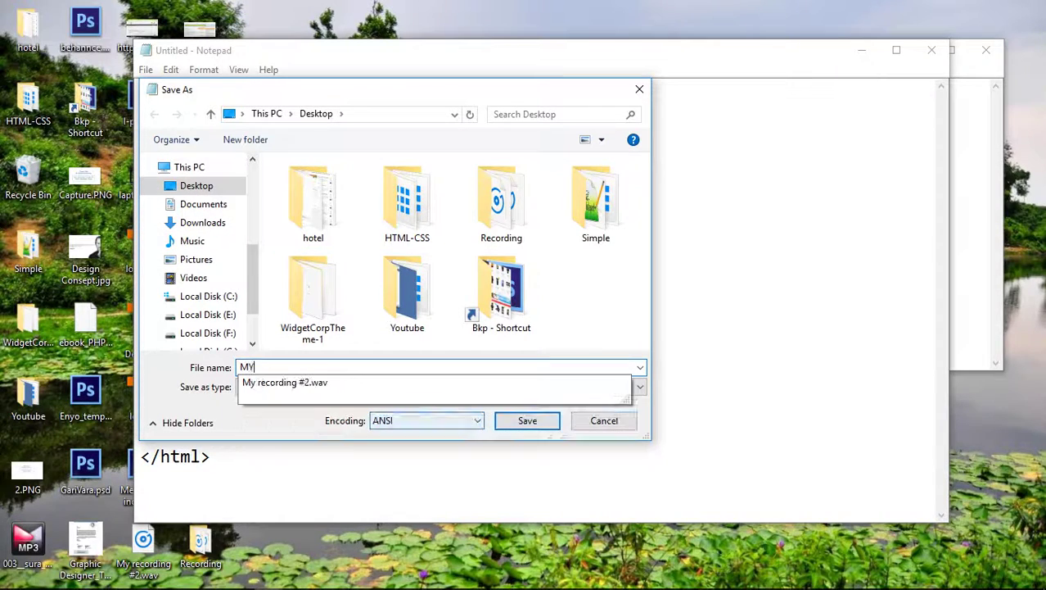
{"action": "type", "text": " web page"}
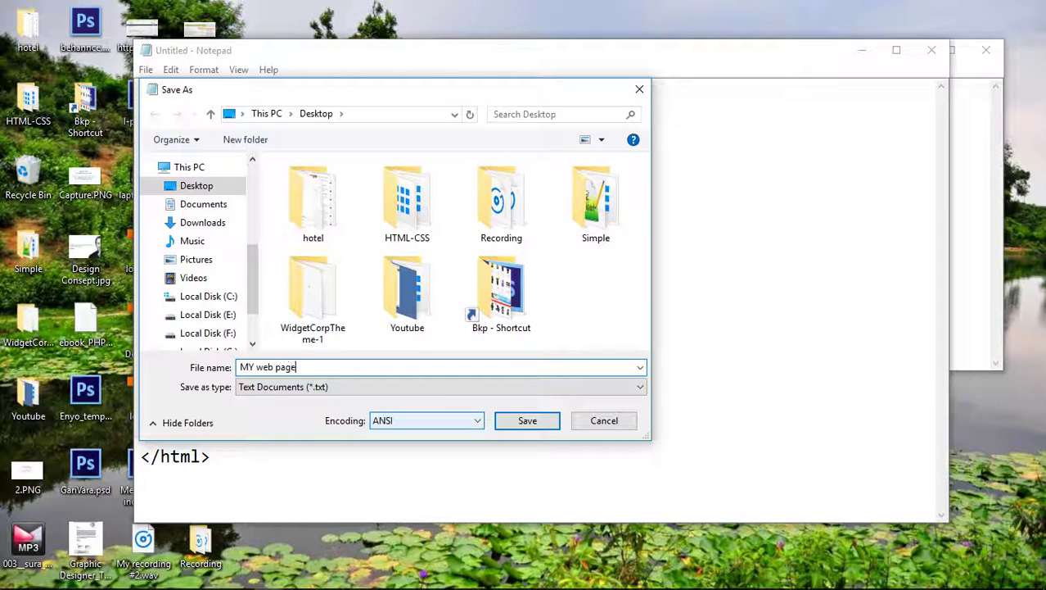
{"action": "type", "text": ".h"}
{"action": "type", "text": "tml"}
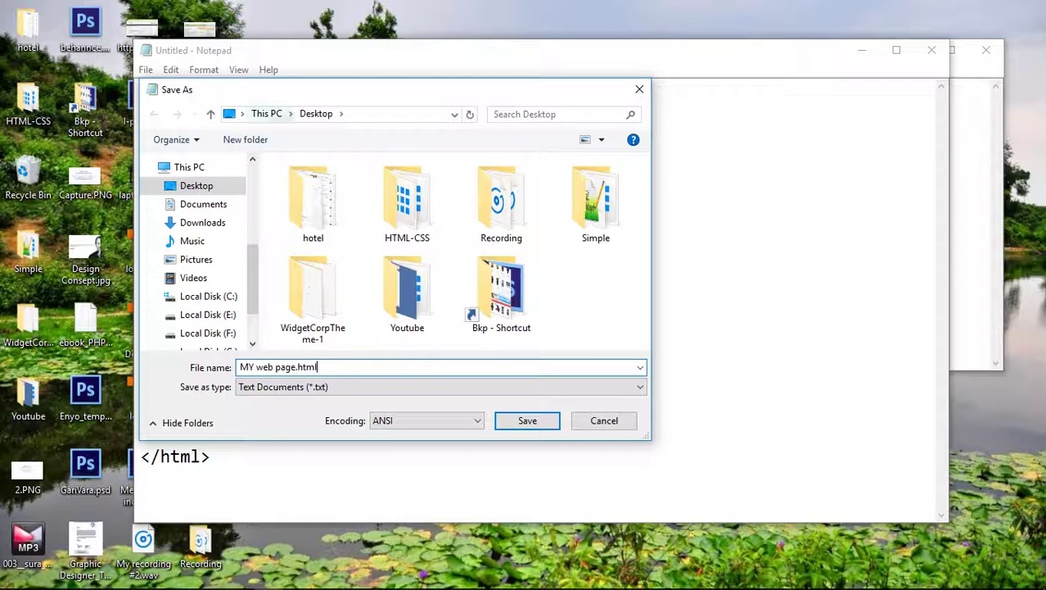
{"action": "left_click", "coordinate": [528, 420]}
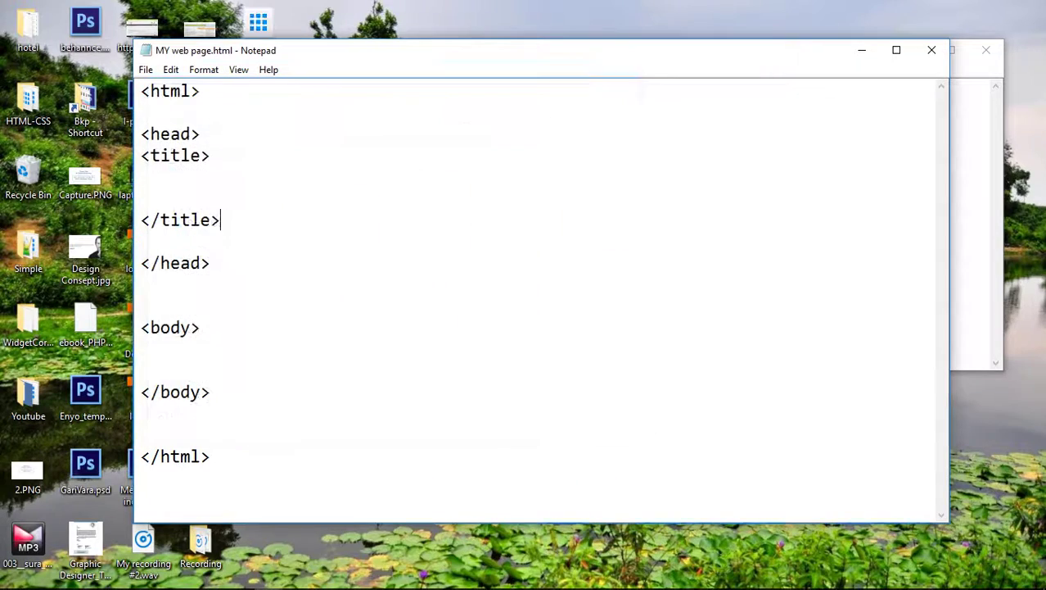
Step: Close the untitled definition note without saving, then bring up the saved page file's context menu
{"action": "left_click_drag", "start_coordinate": [340, 54], "coordinate": [505, 185]}
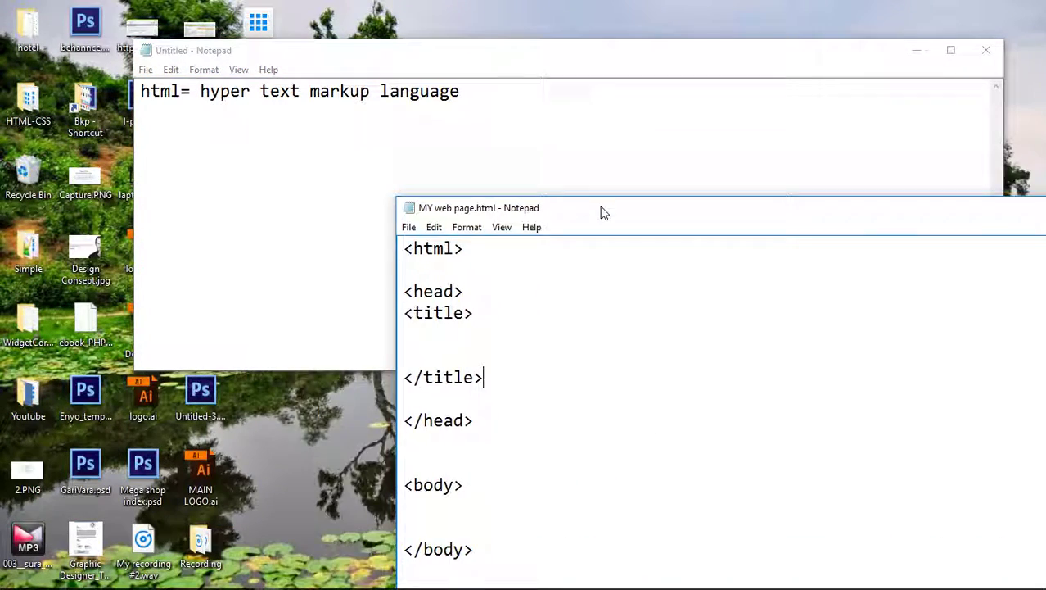
{"action": "left_click", "coordinate": [987, 50]}
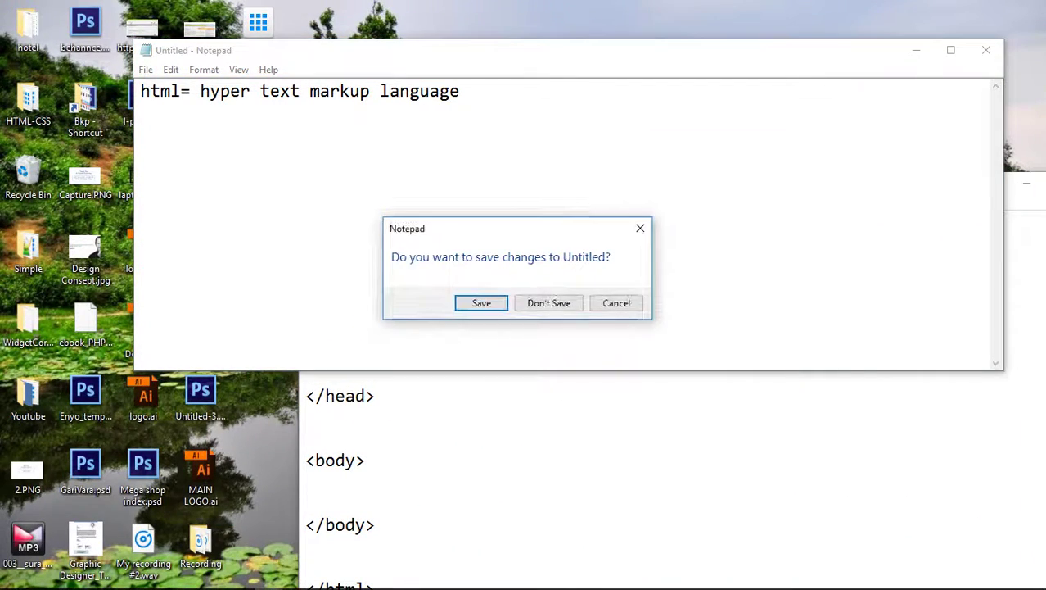
{"action": "left_click", "coordinate": [562, 302]}
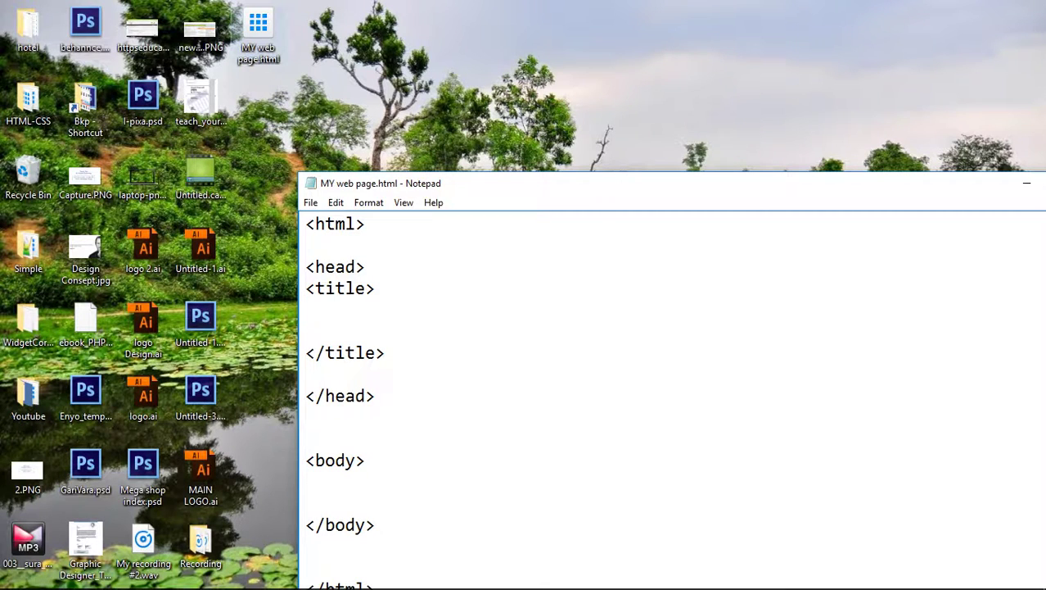
{"action": "left_click", "coordinate": [258, 33]}
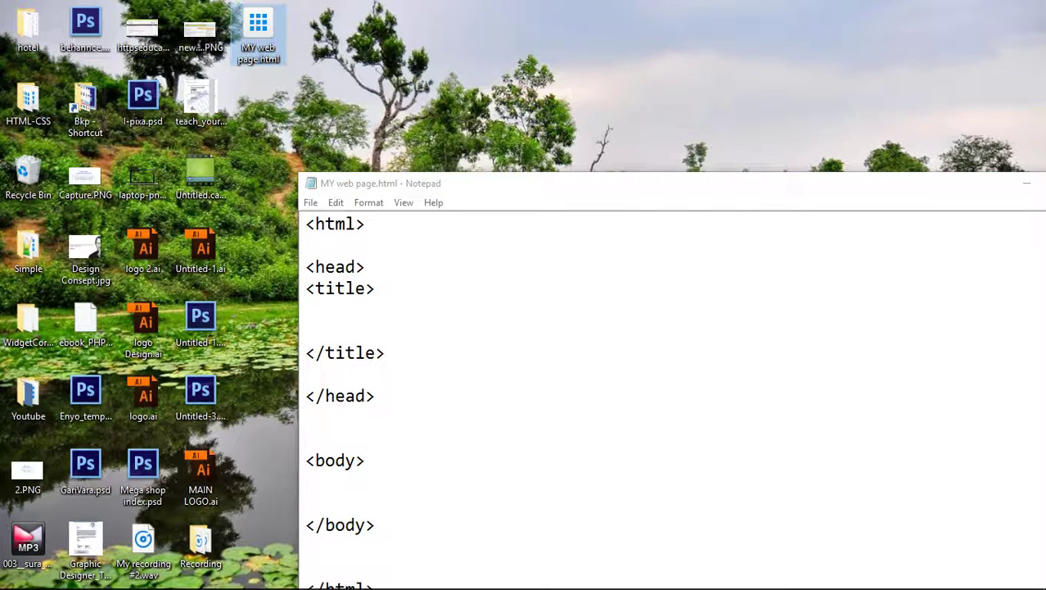
{"action": "right_click", "coordinate": [272, 29]}
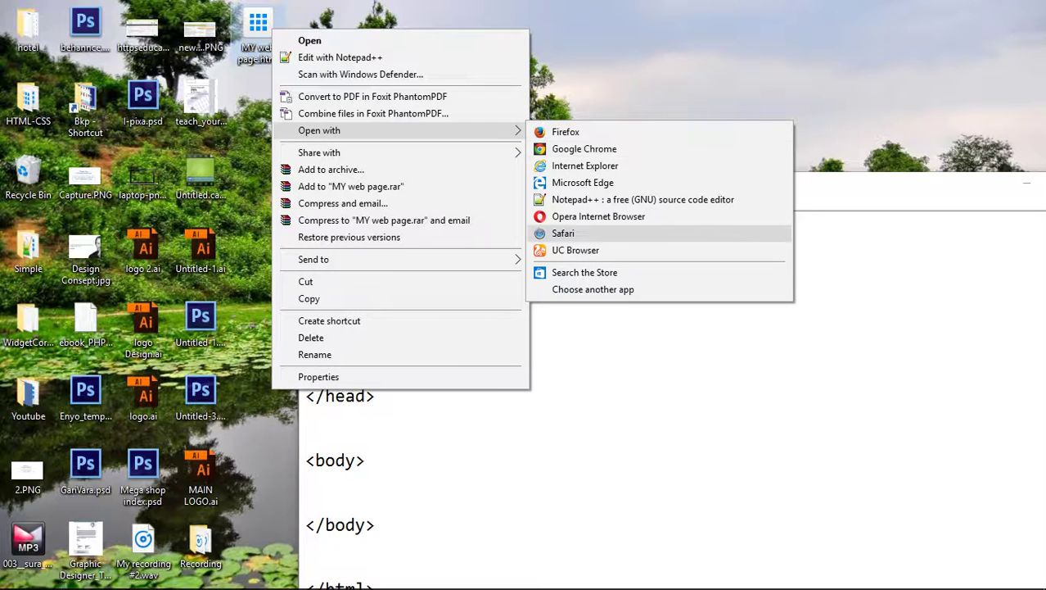
Step: Open MY web page.html in UC Browser and move the Notepad source over it
{"action": "left_click", "coordinate": [576, 250]}
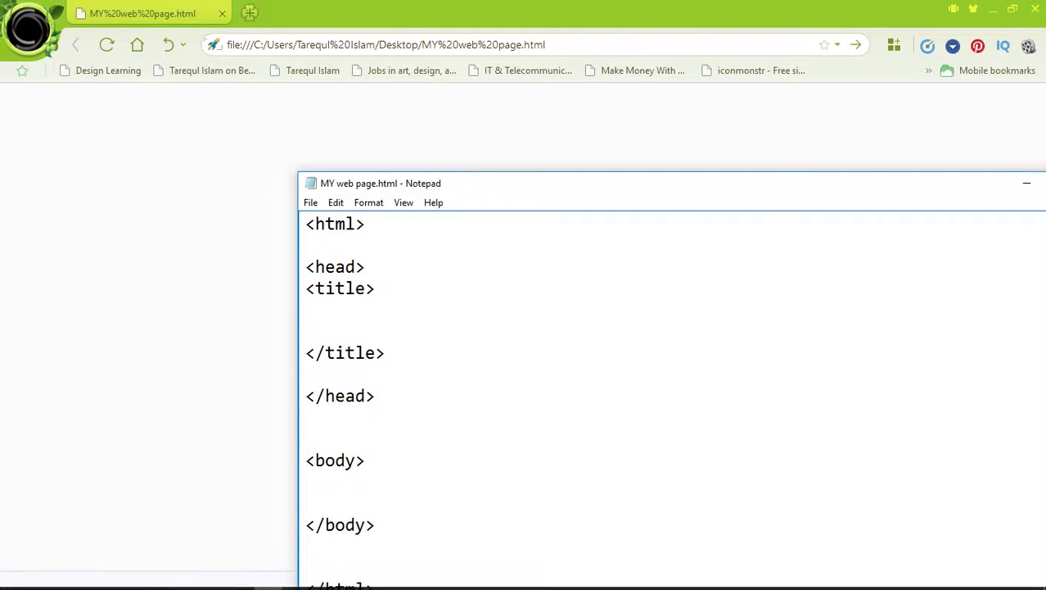
{"action": "left_click_drag", "start_coordinate": [528, 193], "coordinate": [464, 107]}
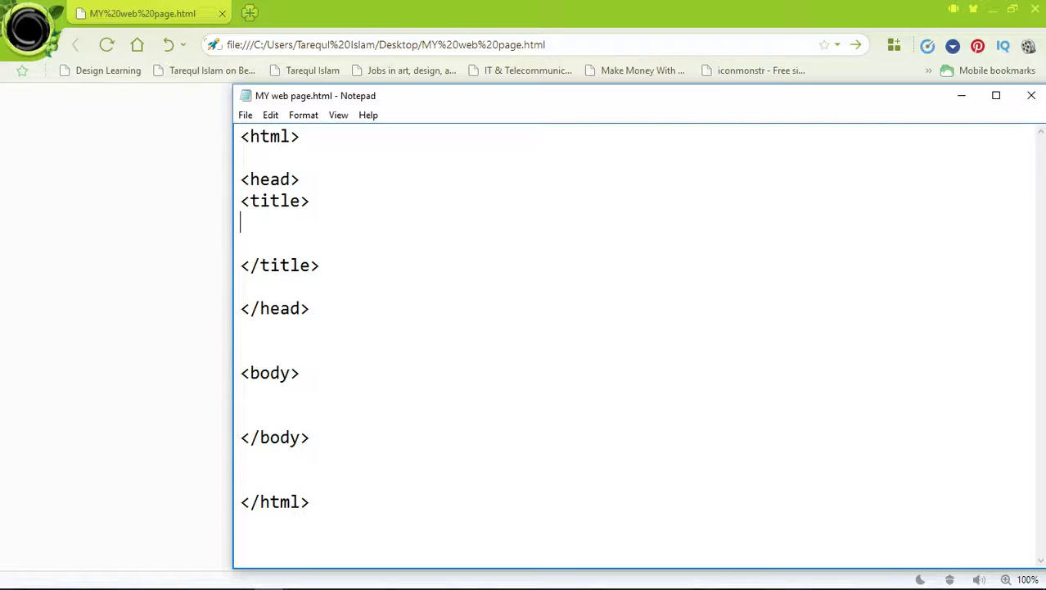
Step: Type 'This is Title' between the title tags and save the file
{"action": "type", "text": "Thi"}
{"action": "type", "text": "s is Titl"}
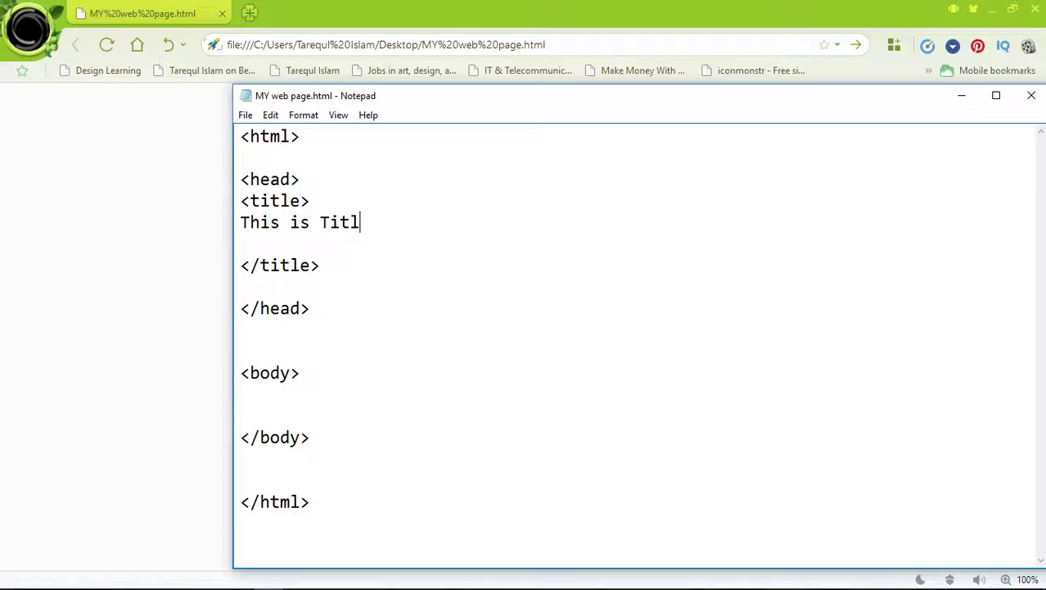
{"action": "type", "text": "e"}
{"action": "key", "text": "Down"}
{"action": "key", "text": "alt"}
{"action": "key", "text": "f"}
{"action": "key", "text": "Down"}
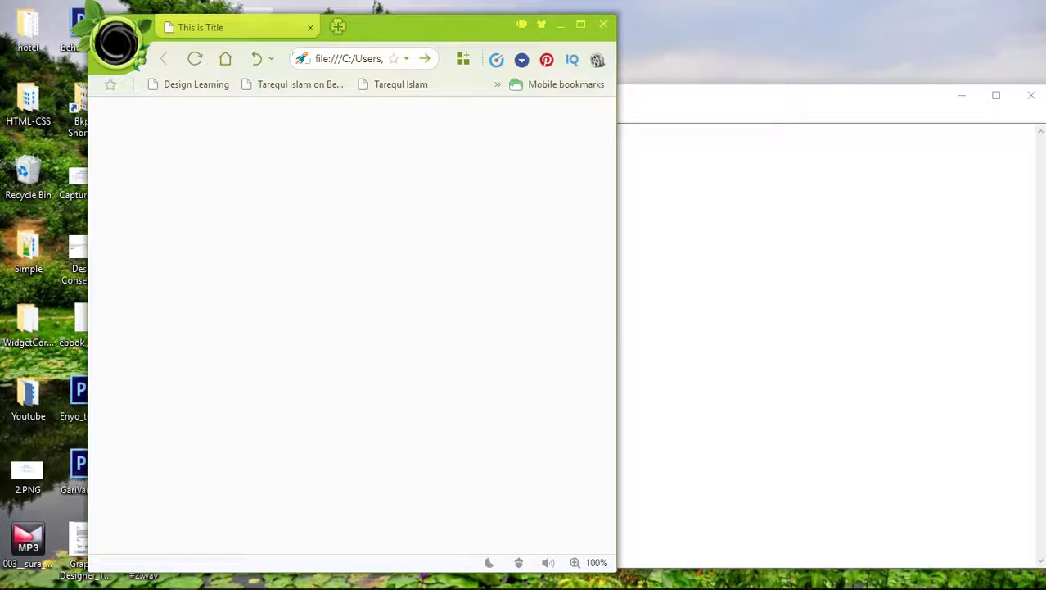
Step: Bring Notepad forward, narrow it beside the browser, and move below <body>
{"action": "left_click", "coordinate": [696, 136]}
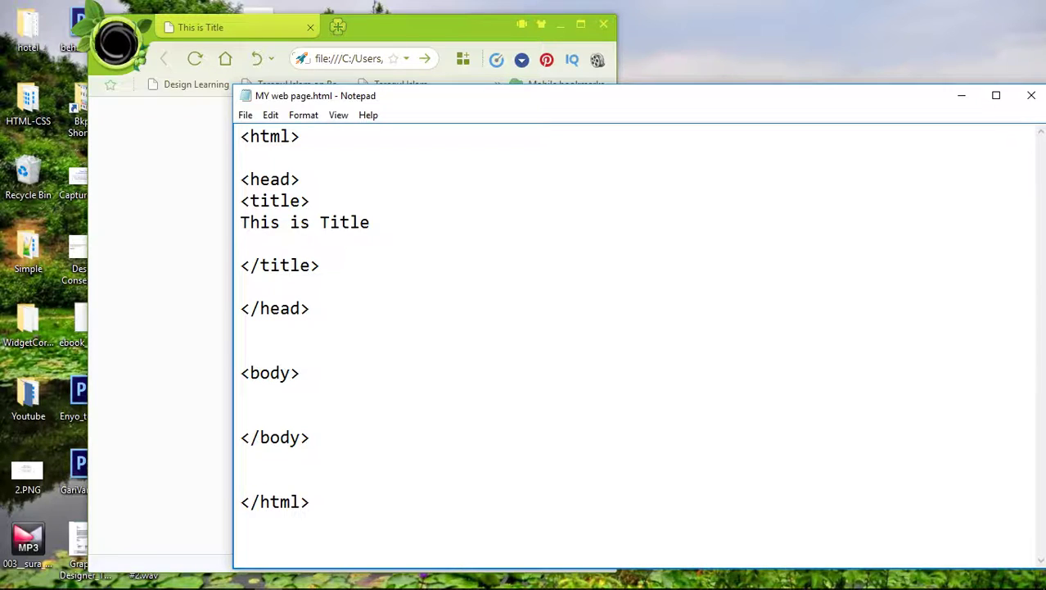
{"action": "left_click_drag", "start_coordinate": [234, 262], "coordinate": [629, 253]}
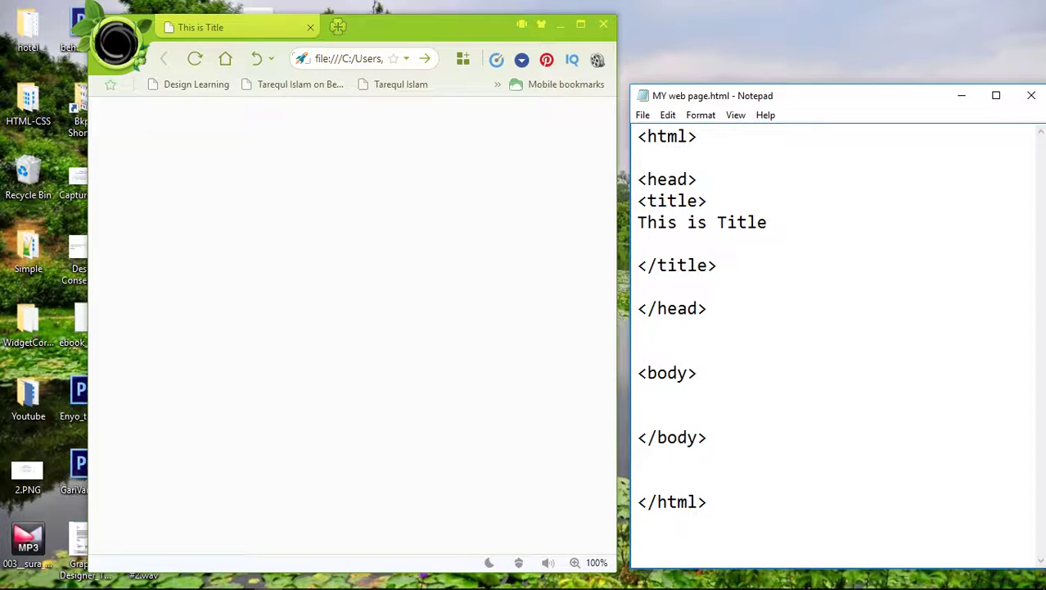
{"action": "left_click", "coordinate": [638, 350]}
{"action": "key", "text": "Down"}
{"action": "key", "text": "Down"}
Step: Write a <p> element containing 'This is a simple paragraph.'
{"action": "type", "text": "<p"}
{"action": "type", "text": ">"}
{"action": "key", "text": "Return"}
{"action": "key", "text": "Return"}
{"action": "type", "text": "<"}
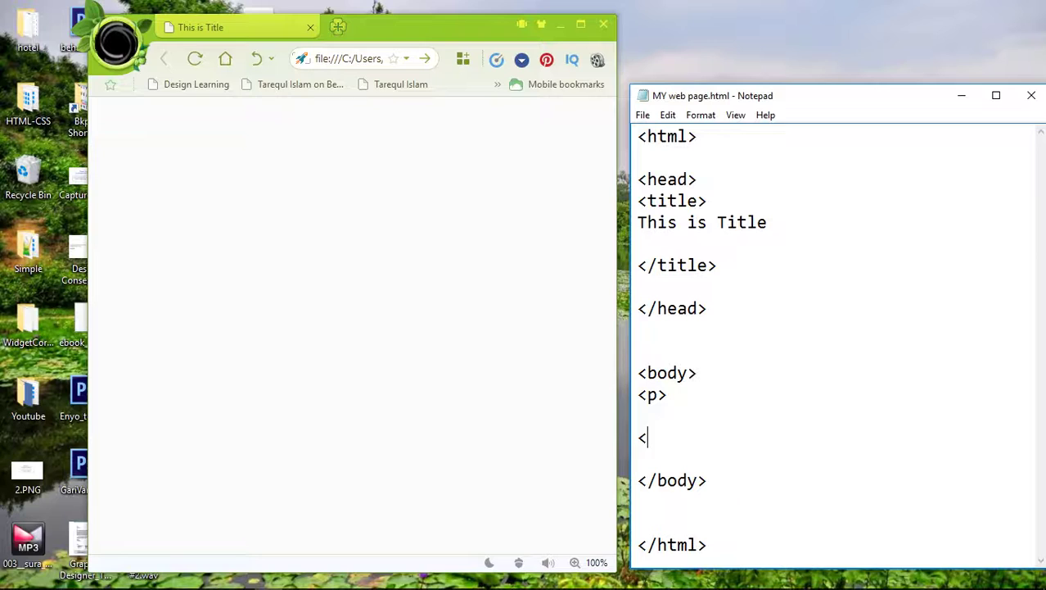
{"action": "type", "text": "/p>"}
{"action": "key", "text": "Up"}
{"action": "type", "text": "This is "}
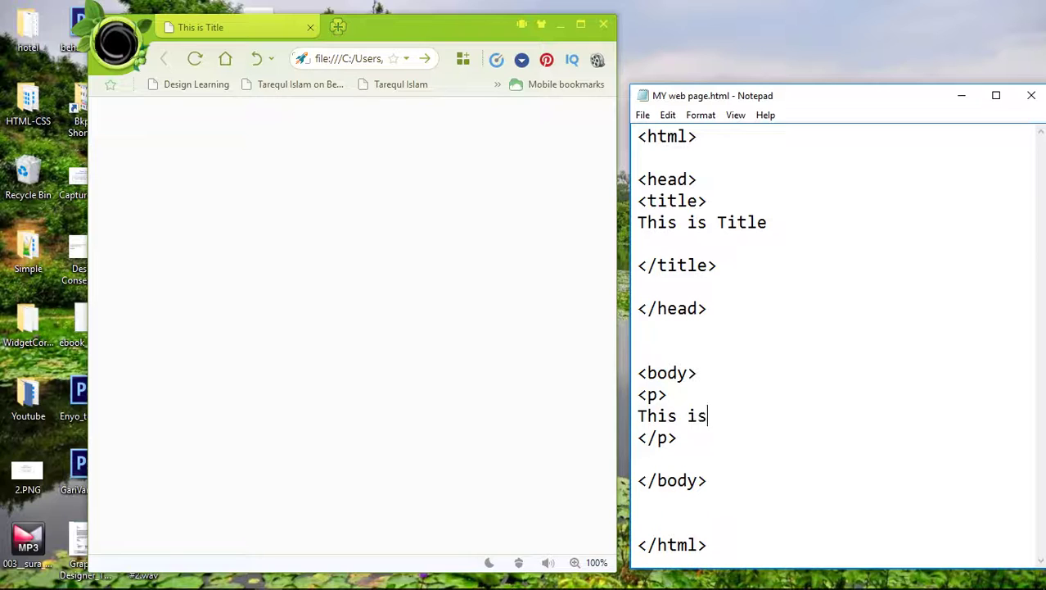
{"action": "type", "text": "A Sm"}
{"action": "key", "text": "BackSpace"}
{"action": "key", "text": "BackSpace"}
{"action": "key", "text": "BackSpace"}
{"action": "key", "text": "BackSpace"}
{"action": "type", "text": "a  sip"}
{"action": "key", "text": "BackSpace"}
{"action": "type", "text": "mple p"}
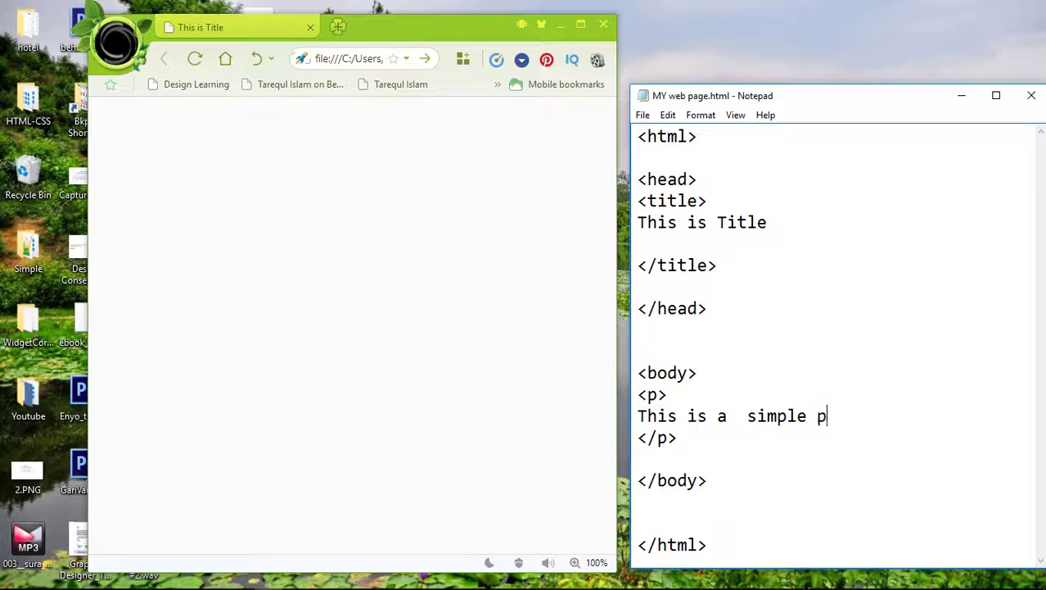
{"action": "type", "text": "aragraph"}
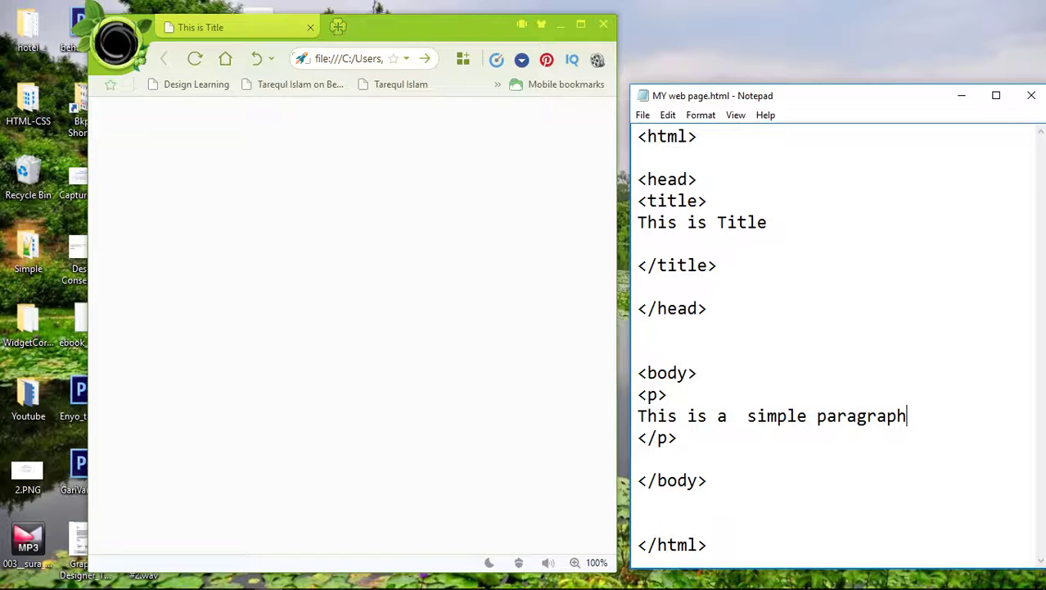
{"action": "type", "text": "."}
{"action": "key", "text": "alt+f"}
Step: Save the file, widen UC Browser to the screen's left edge, and reload the page
{"action": "key", "text": "Down"}
{"action": "key", "text": "Down"}
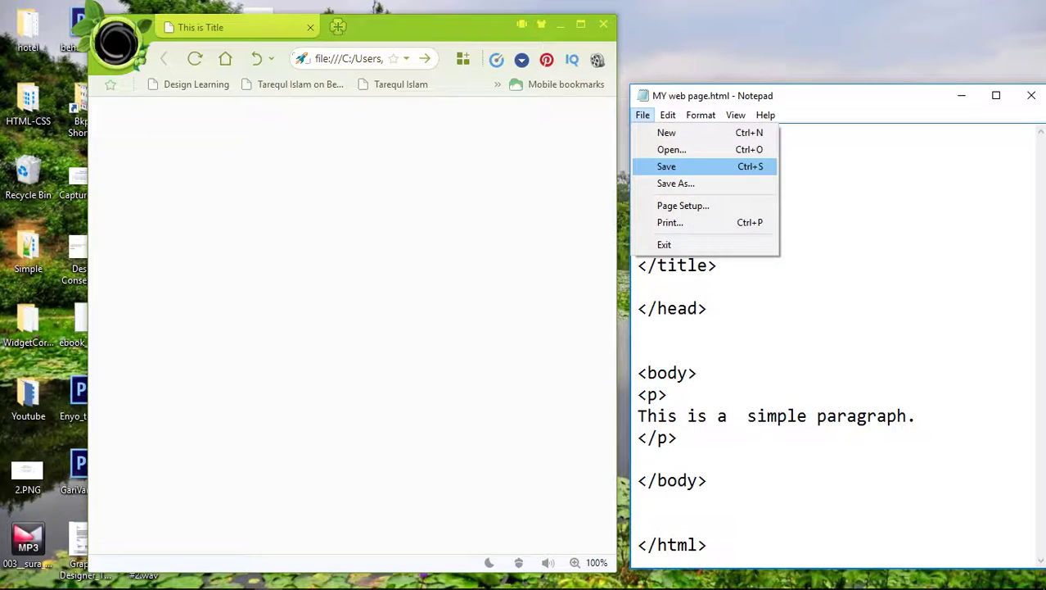
{"action": "key", "text": "Return"}
{"action": "left_click_drag", "start_coordinate": [88, 213], "coordinate": [1, 218]}
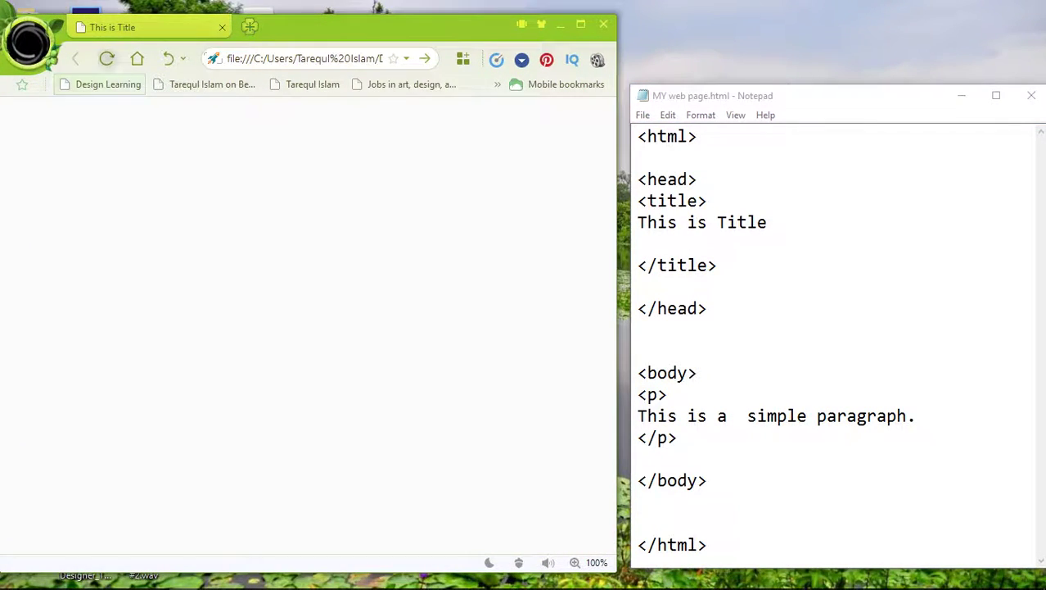
{"action": "left_click", "coordinate": [106, 59]}
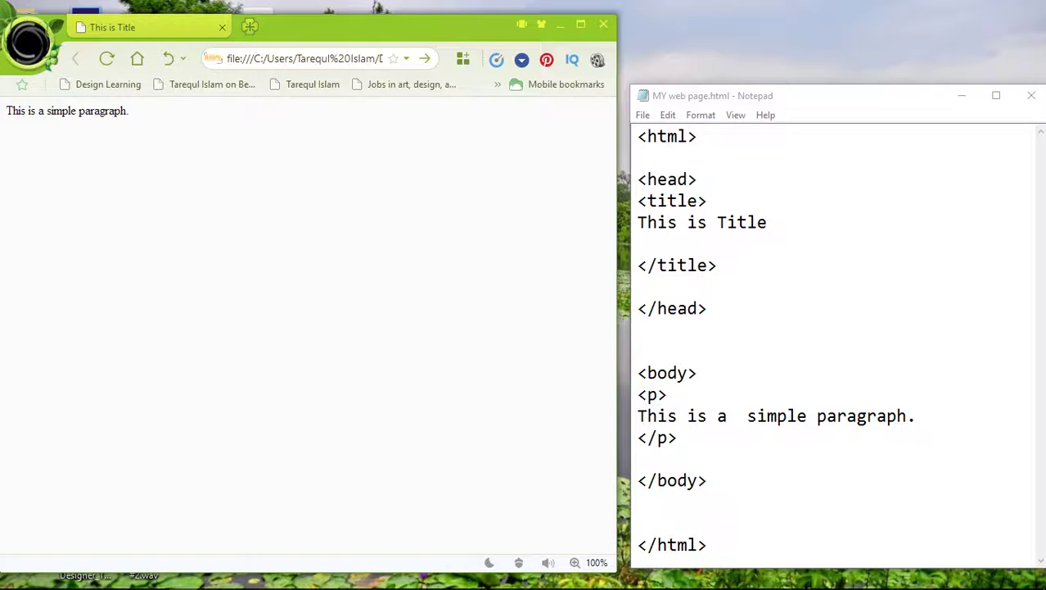
Step: Enlarge the Notepad window upward and place the cursor after <body>
{"action": "left_click_drag", "start_coordinate": [631, 85], "coordinate": [615, 10]}
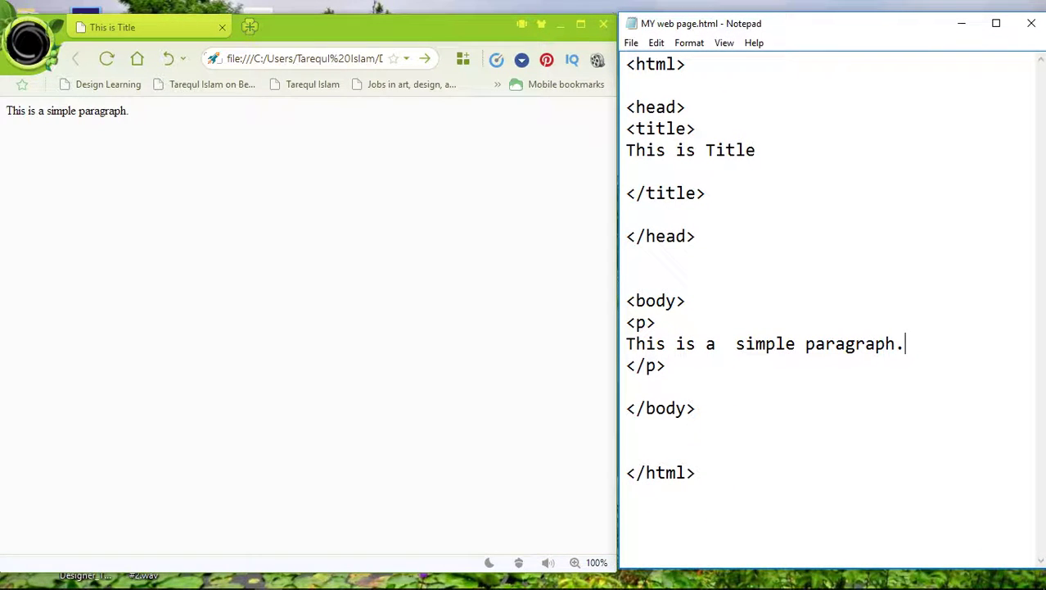
{"action": "key", "text": "Down"}
{"action": "key", "text": "Down"}
{"action": "key", "text": "Up"}
{"action": "key", "text": "Up"}
{"action": "key", "text": "Up"}
{"action": "left_click", "coordinate": [676, 194]}
Step: Add an <h1></h1> pair after <body> and type the heading text 'This is header'
{"action": "key", "text": "Return"}
{"action": "key", "text": "Return"}
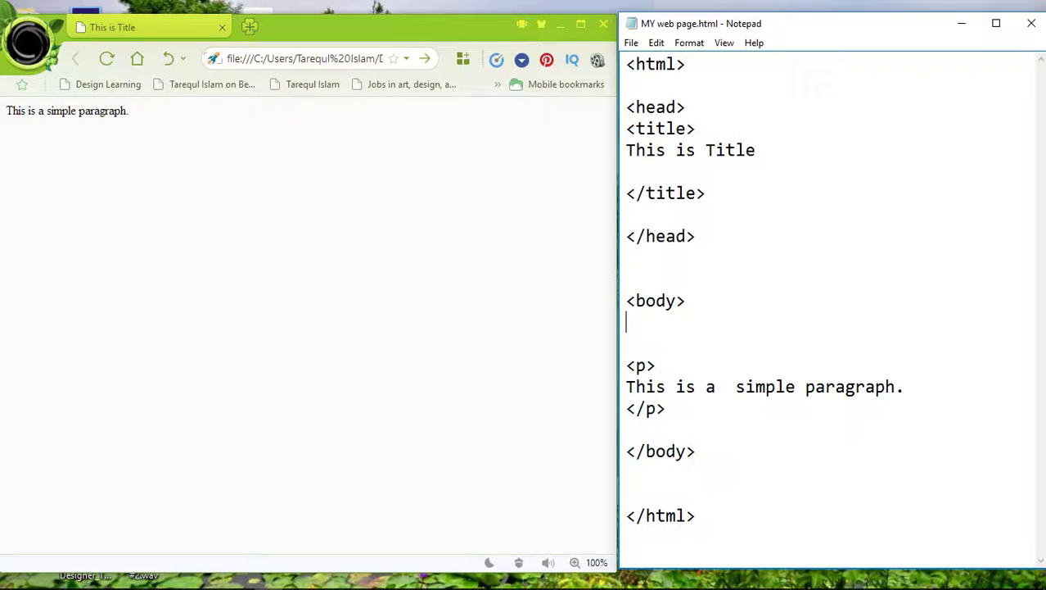
{"action": "type", "text": "<"}
{"action": "type", "text": "h1"}
{"action": "type", "text": ">"}
{"action": "key", "text": "Return"}
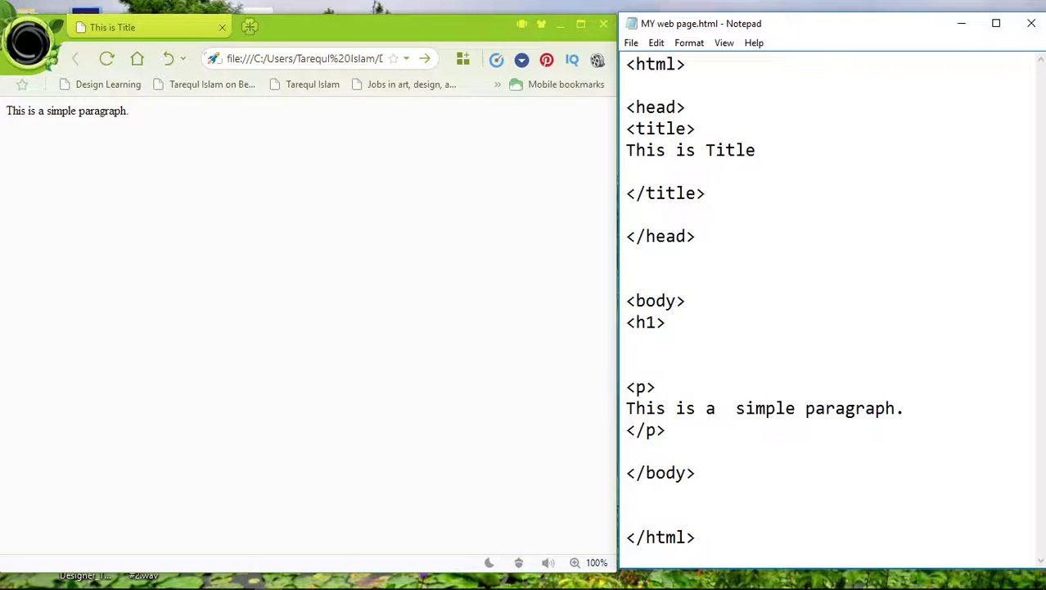
{"action": "type", "text": "</"}
{"action": "type", "text": "h1>"}
{"action": "key", "text": "Left"}
{"action": "key", "text": "Left"}
{"action": "key", "text": "Left"}
{"action": "key", "text": "Left"}
{"action": "key", "text": "Left"}
{"action": "key", "text": "Left"}
{"action": "type", "text": "THis"}
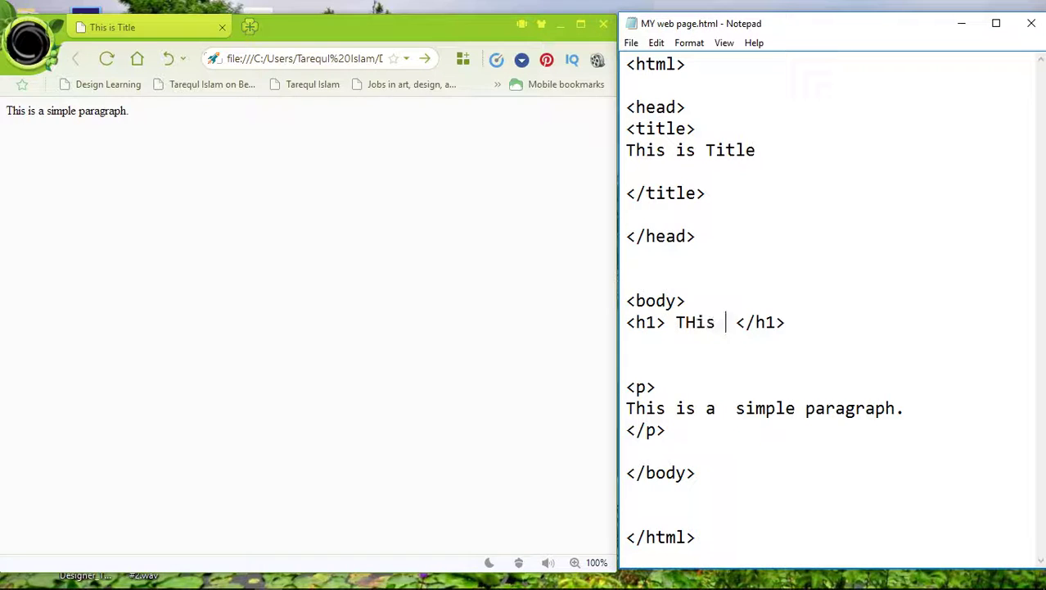
{"action": "key", "text": "BackSpace"}
{"action": "key", "text": "BackSpace"}
{"action": "key", "text": "BackSpace"}
{"action": "key", "text": "BackSpace"}
{"action": "type", "text": "his "}
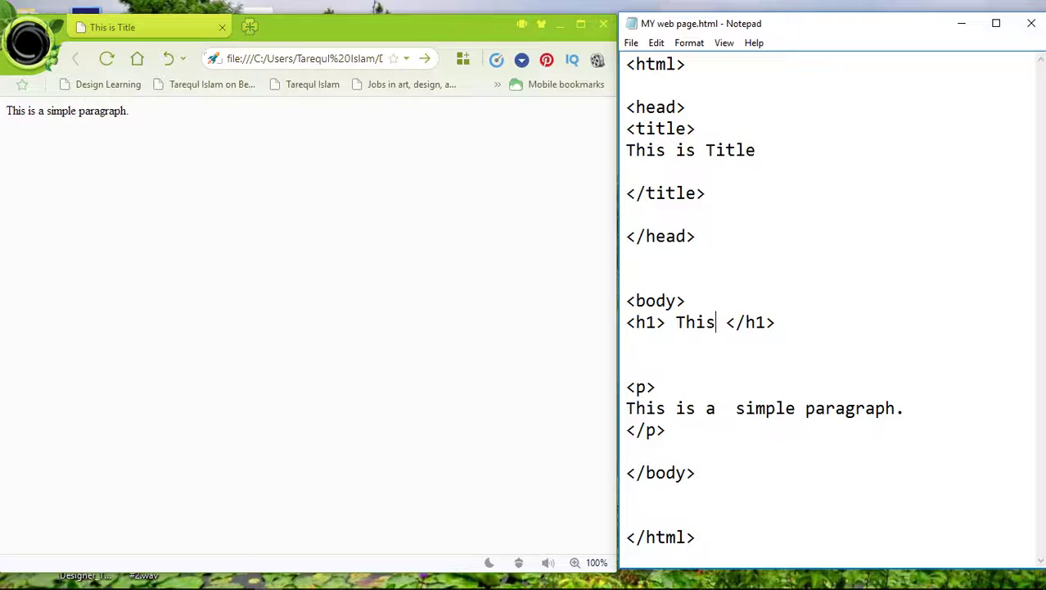
{"action": "type", "text": "is header "}
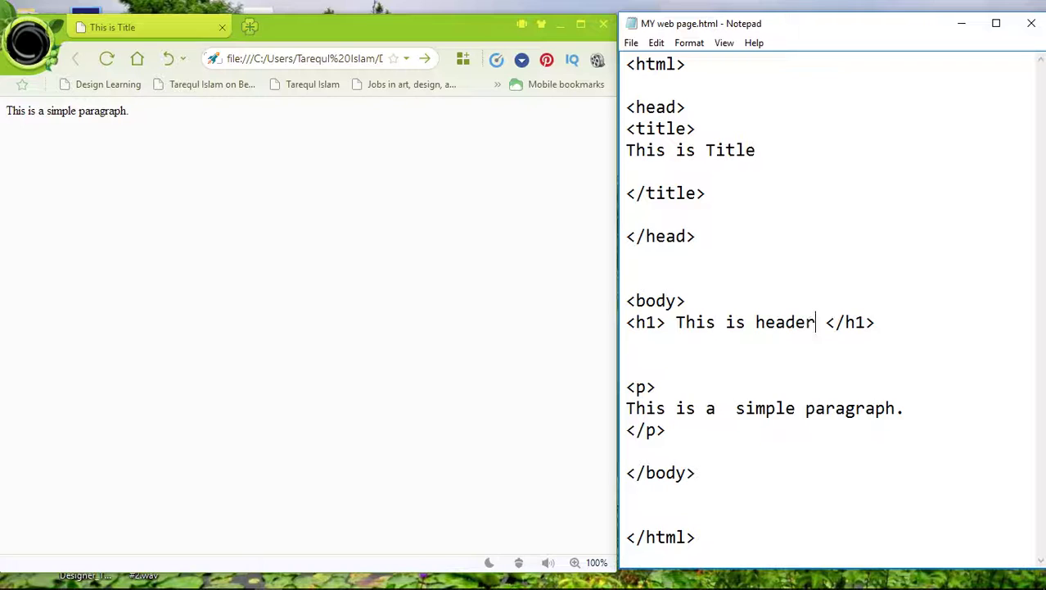
{"action": "type", "text": "2"}
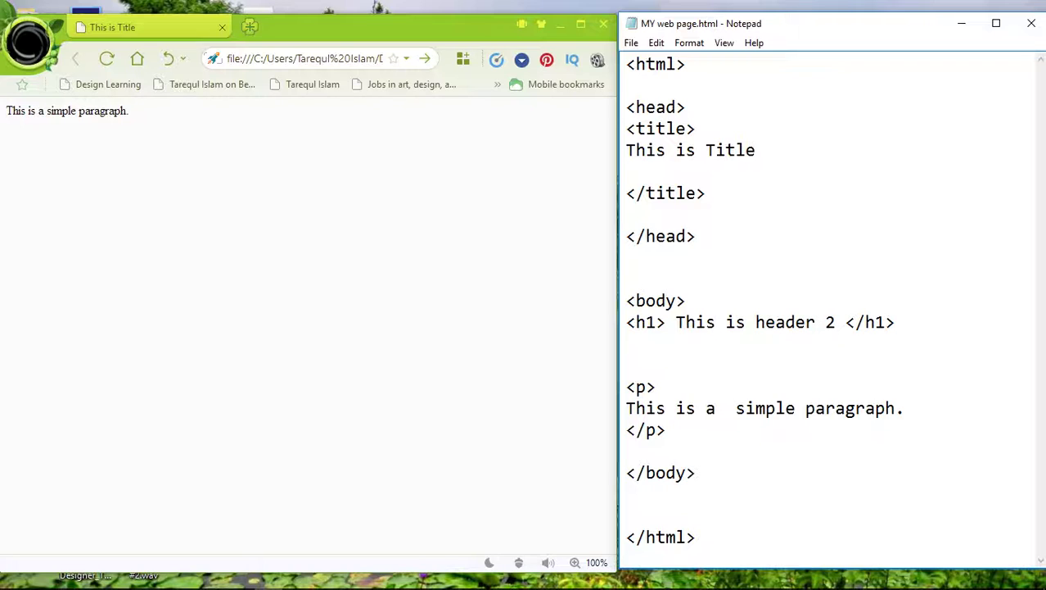
{"action": "key", "text": "BackSpace"}
Step: Finish the h1 tag, save the file and reload UC Browser to show 'This is header 1'
{"action": "type", "text": "1"}
{"action": "left_click", "coordinate": [631, 42]}
{"action": "left_click", "coordinate": [655, 94]}
{"action": "left_click", "coordinate": [107, 58]}
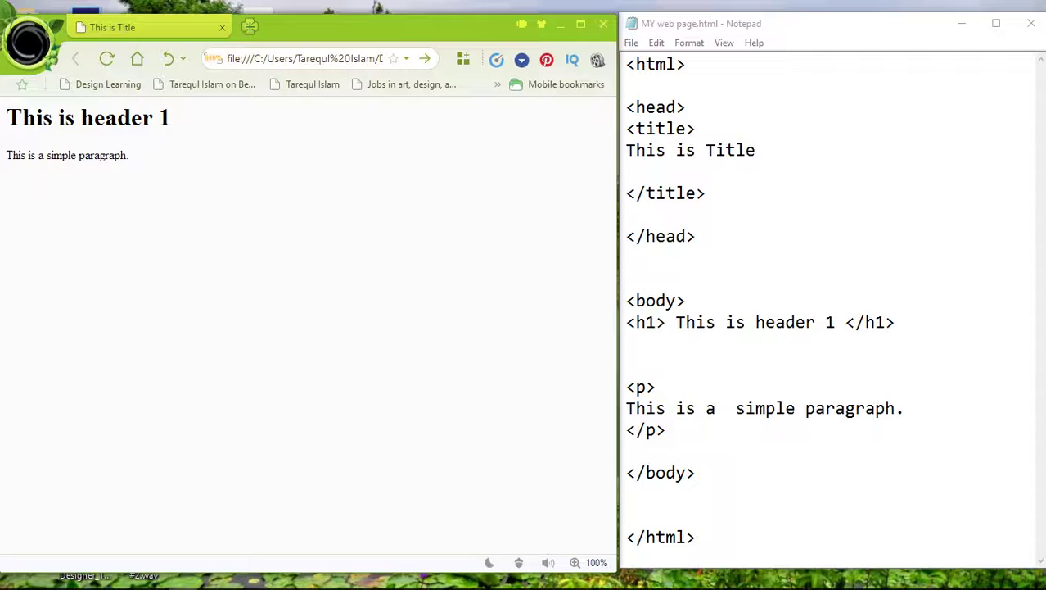
{"action": "left_click_drag", "start_coordinate": [171, 117], "coordinate": [80, 117]}
{"action": "left_click", "coordinate": [81, 117]}
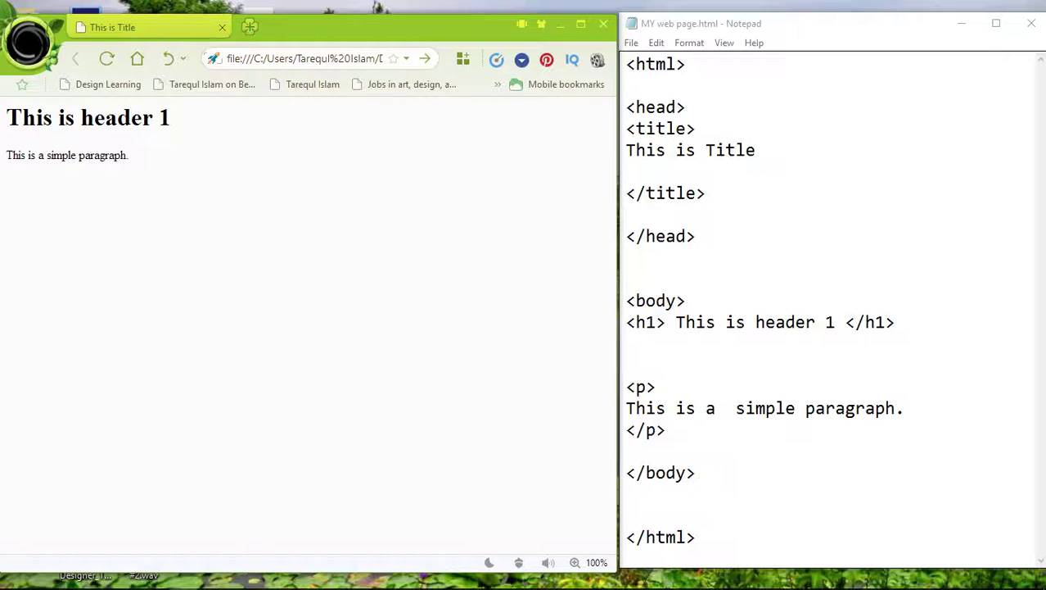
Step: Resize UC Browser and Notepad so the two windows sit side by side
{"action": "left_click_drag", "start_coordinate": [467, 17], "coordinate": [467, 0]}
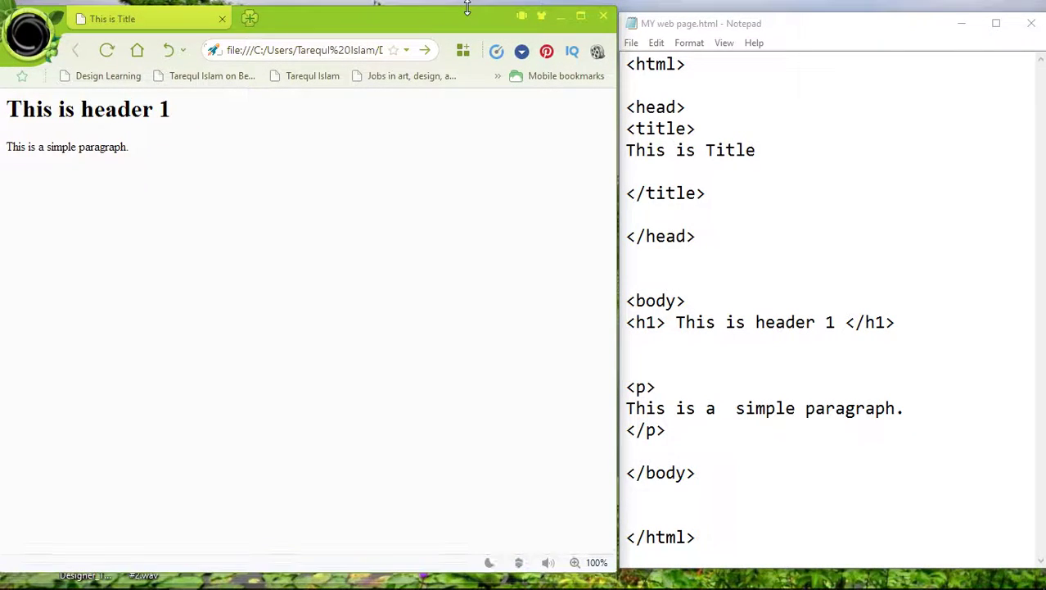
{"action": "left_click", "coordinate": [646, 215]}
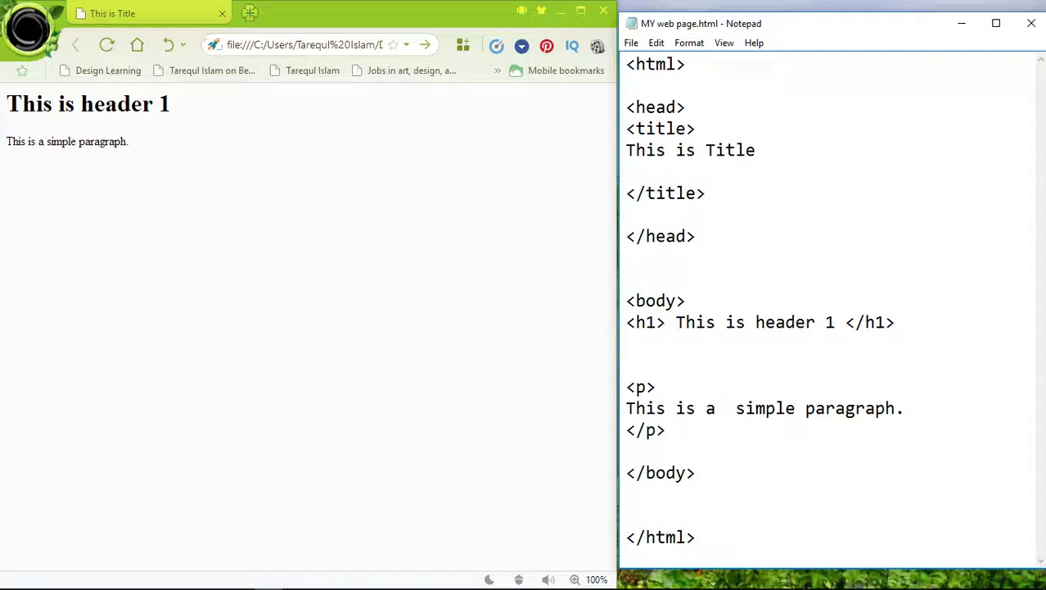
{"action": "left_click_drag", "start_coordinate": [616, 273], "coordinate": [626, 273]}
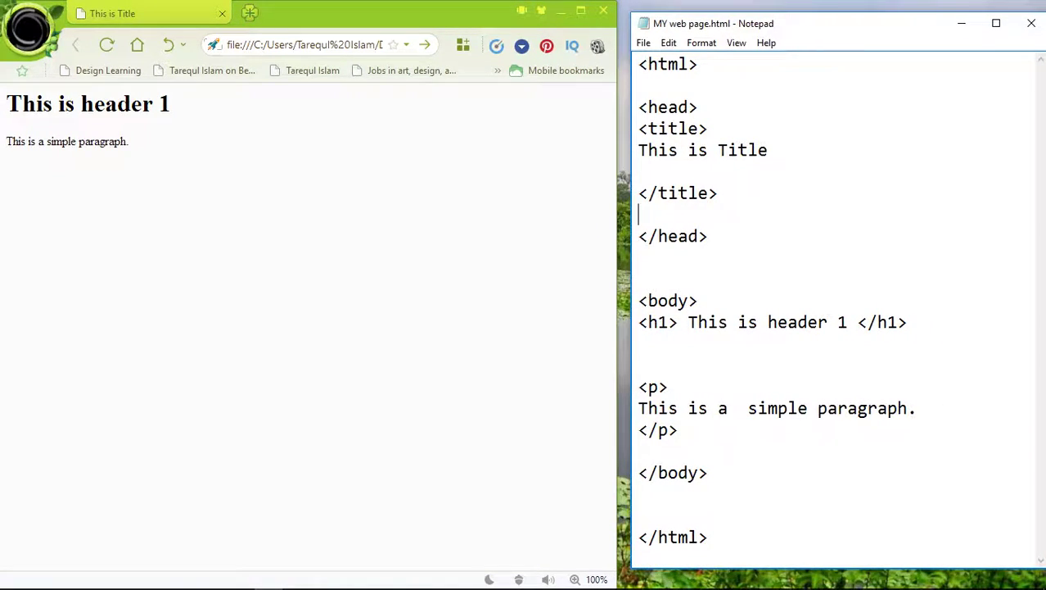
{"action": "key", "text": "alt+Tab"}
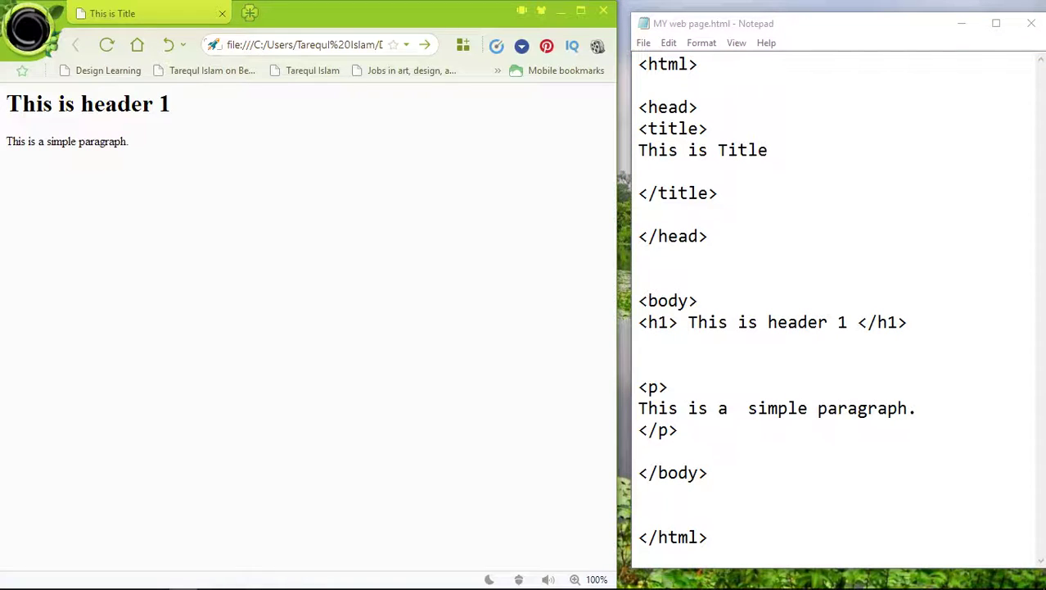
{"action": "left_click_drag", "start_coordinate": [619, 287], "coordinate": [629, 288]}
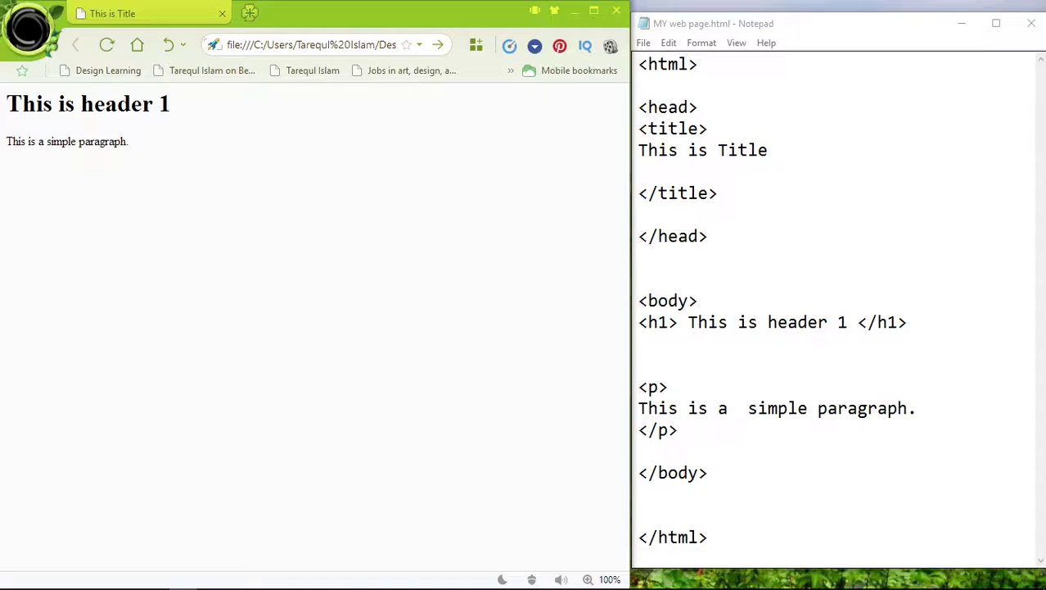
{"action": "key", "text": "alt+Tab"}
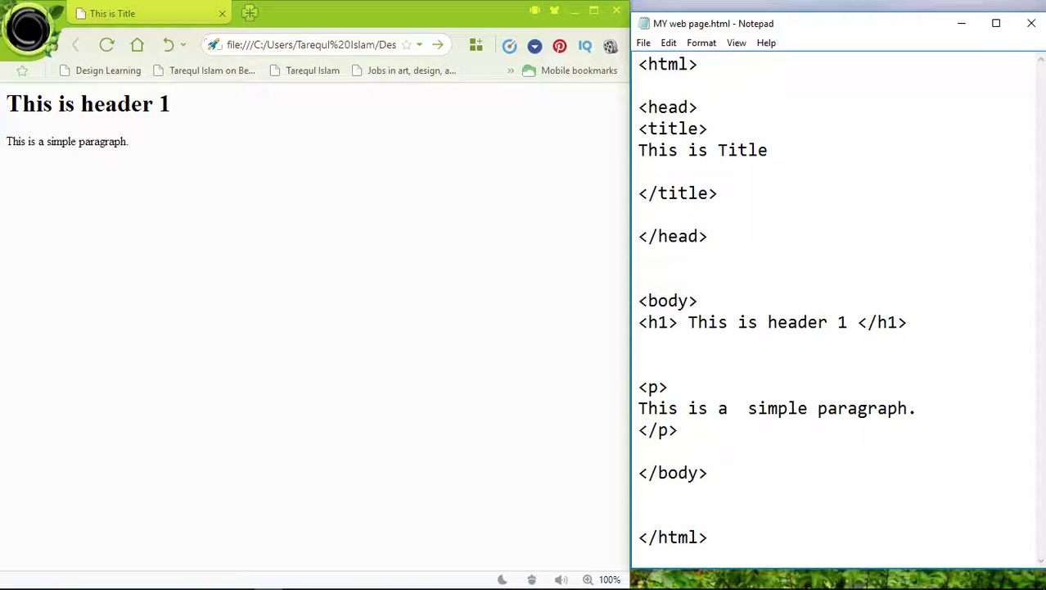
Step: Duplicate the h1 line below itself and change it to <h2> This is header 2 </h2>
{"action": "left_click_drag", "start_coordinate": [908, 322], "coordinate": [639, 321]}
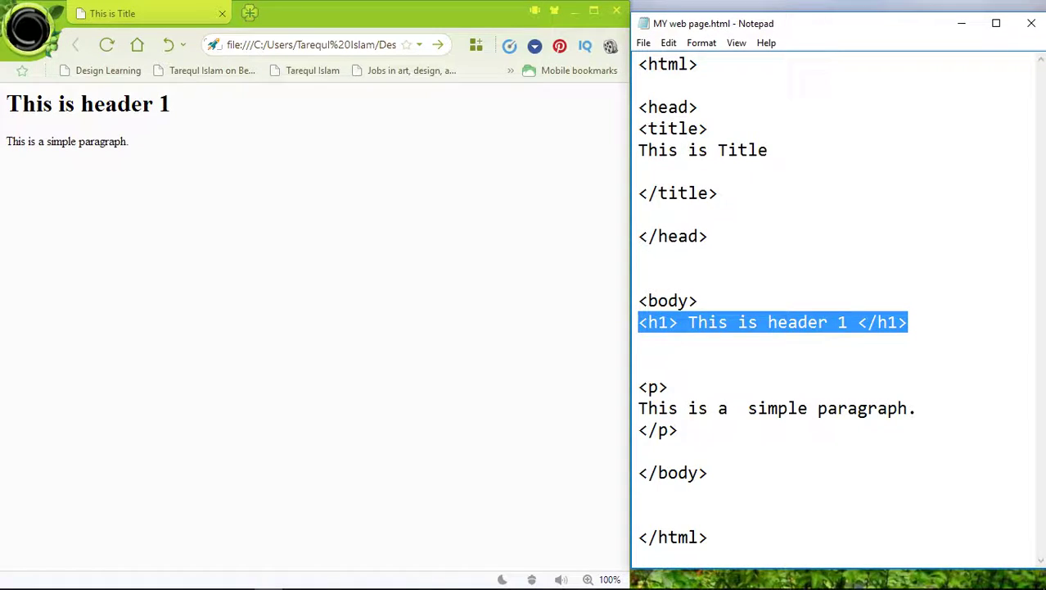
{"action": "key", "text": "ctrl+c"}
{"action": "left_click", "coordinate": [638, 344]}
{"action": "key", "text": "ctrl+v"}
{"action": "left_click", "coordinate": [660, 344]}
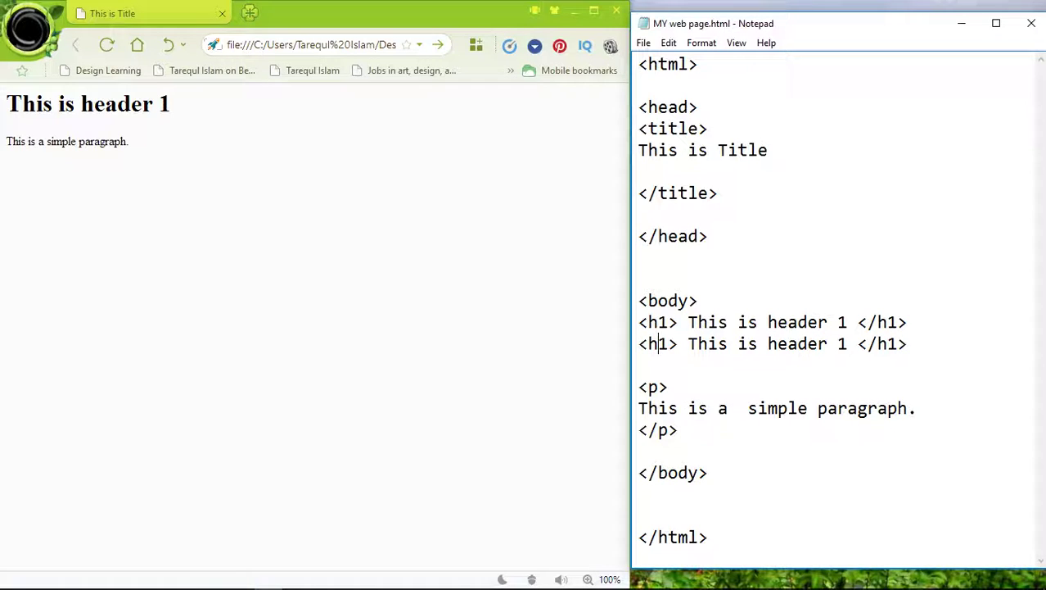
{"action": "key", "text": "Delete"}
{"action": "type", "text": "2"}
{"action": "left_click", "coordinate": [887, 344]}
{"action": "key", "text": "Delete"}
{"action": "type", "text": "2"}
{"action": "left_click", "coordinate": [837, 344]}
{"action": "key", "text": "shift+Right"}
{"action": "type", "text": "2"}
Step: Save the file and reload the browser to show both headings
{"action": "left_click", "coordinate": [644, 42]}
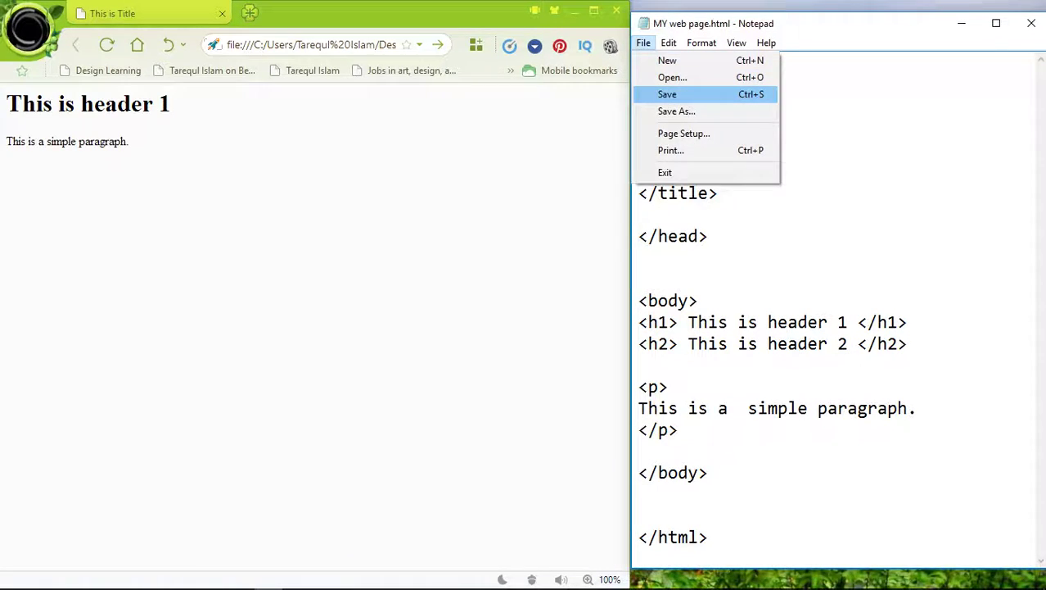
{"action": "left_click", "coordinate": [667, 94]}
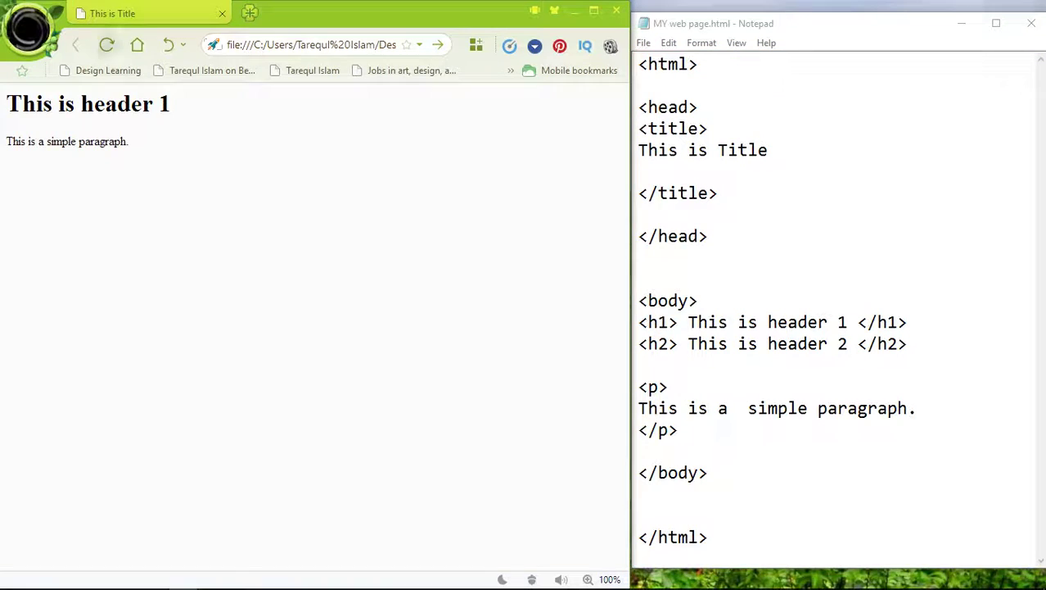
{"action": "left_click", "coordinate": [106, 45]}
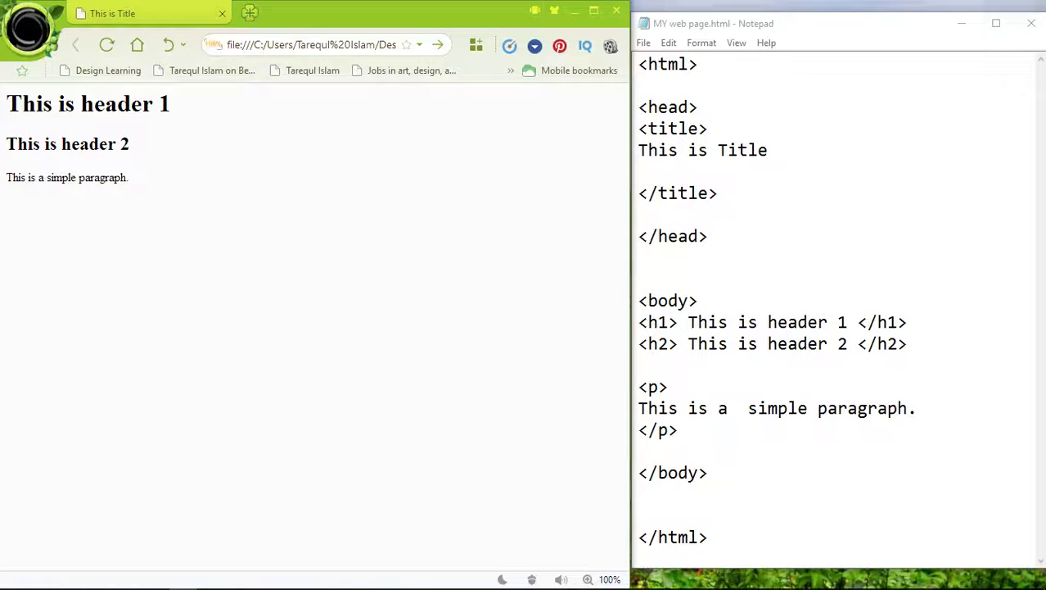